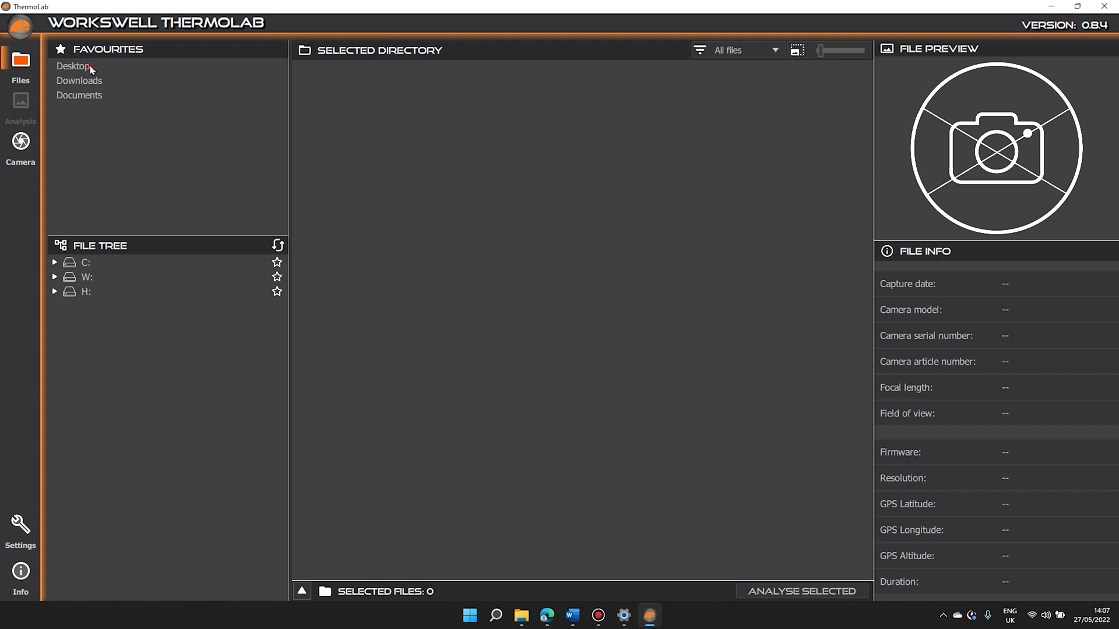
Load RADIOMETRIC VIDEO.seq from the Desktop folder into the Analysis workspace.
click(74, 66)
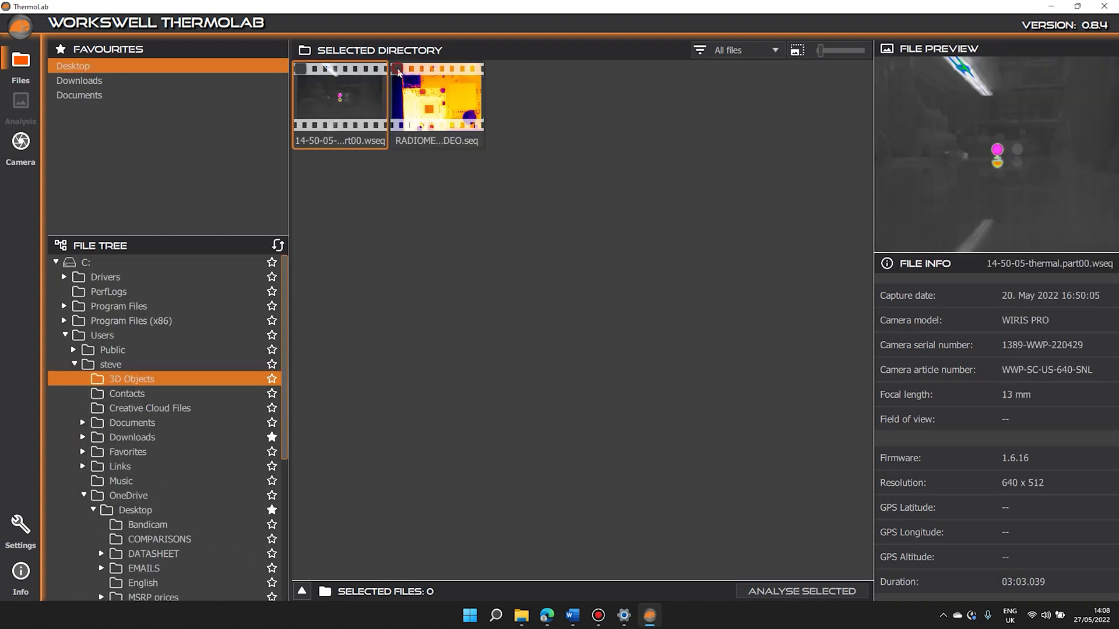
click(395, 75)
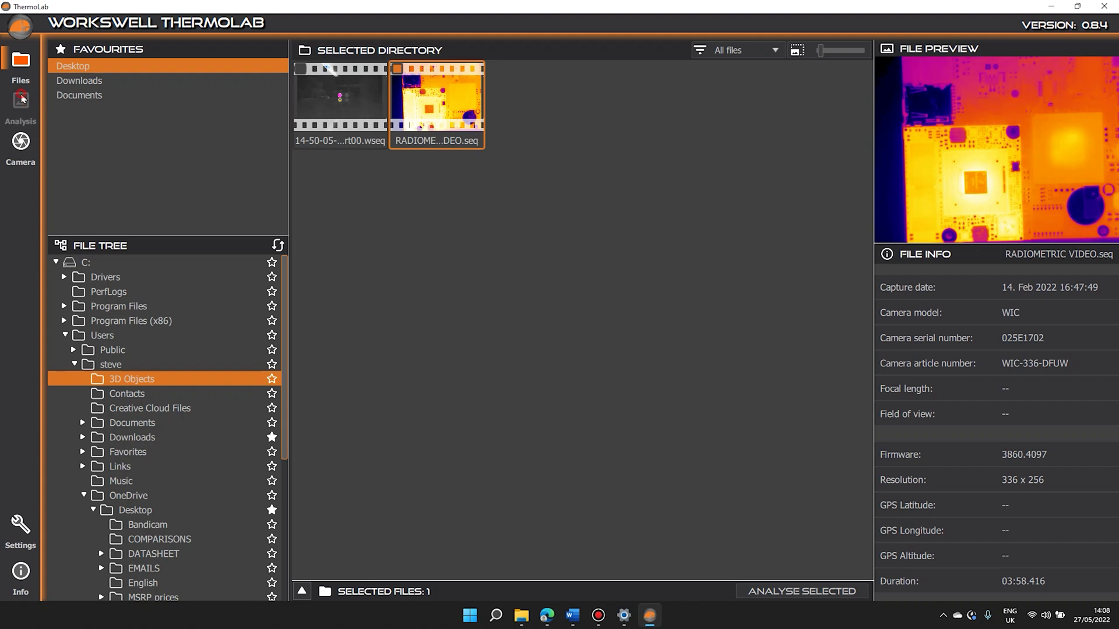
click(22, 100)
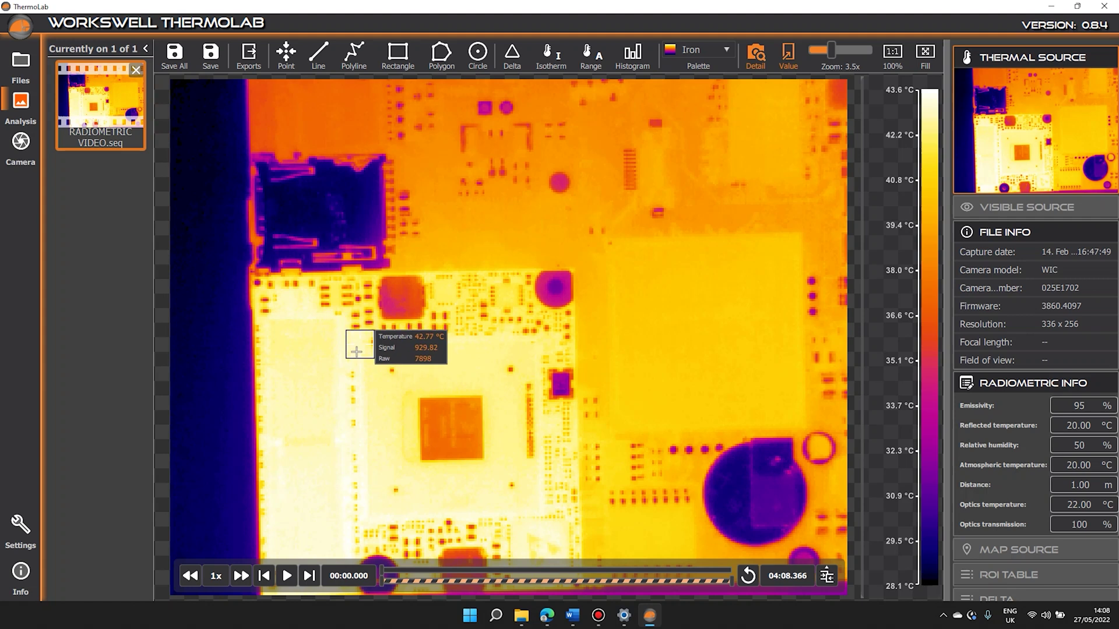
Zoom the thermogram out from 3.5x to 2.7x so the whole circuit board fits.
scroll(362, 356, down, 3)
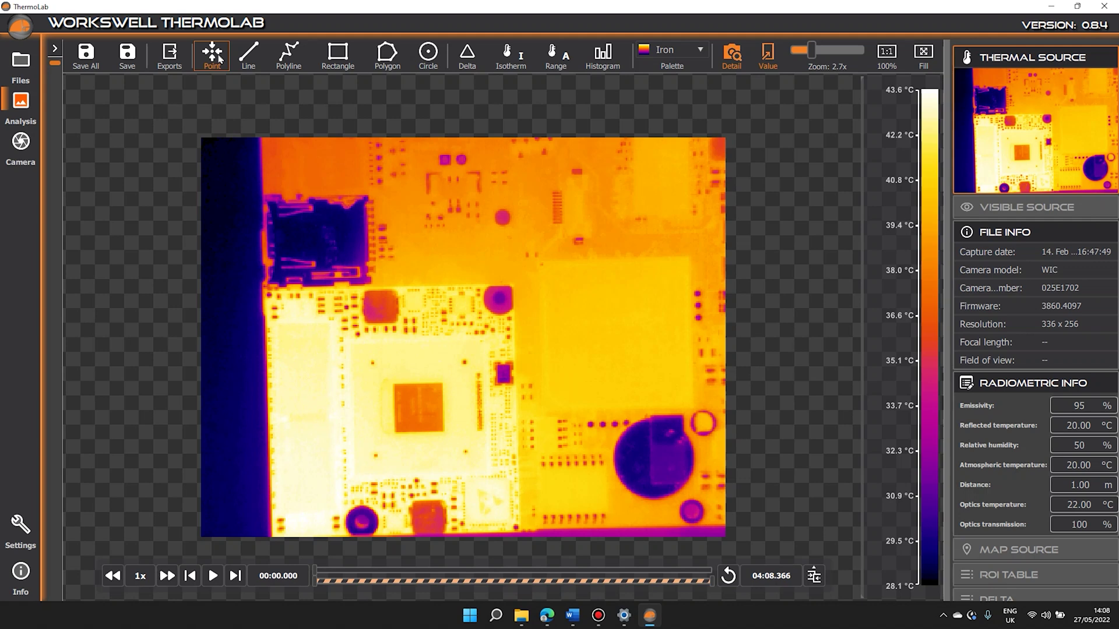
Draw line L-0 on the board's upper left and a six-vertex zigzag polyline PL-1.
click(260, 53)
drag(320, 250, 314, 177)
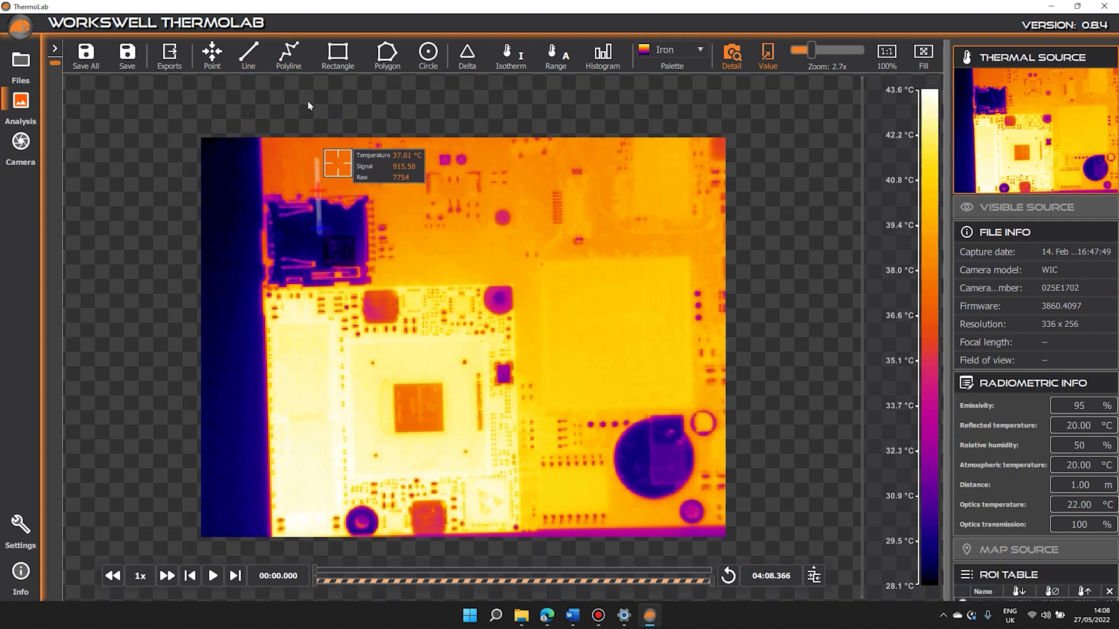
click(282, 57)
click(463, 272)
click(602, 199)
click(585, 272)
click(582, 301)
click(661, 351)
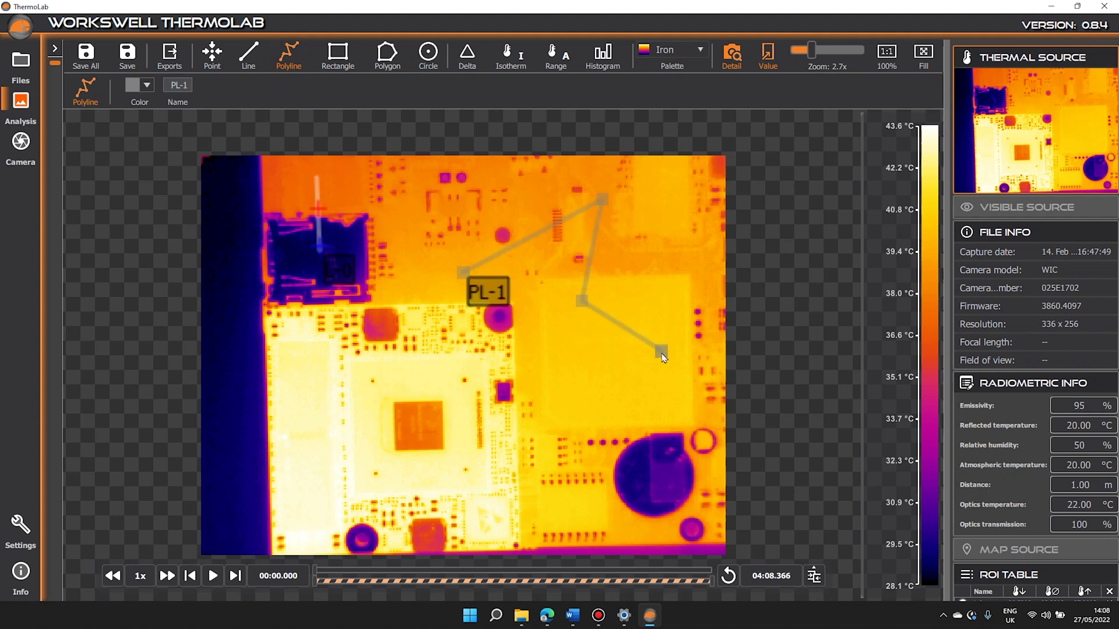
double_click(604, 392)
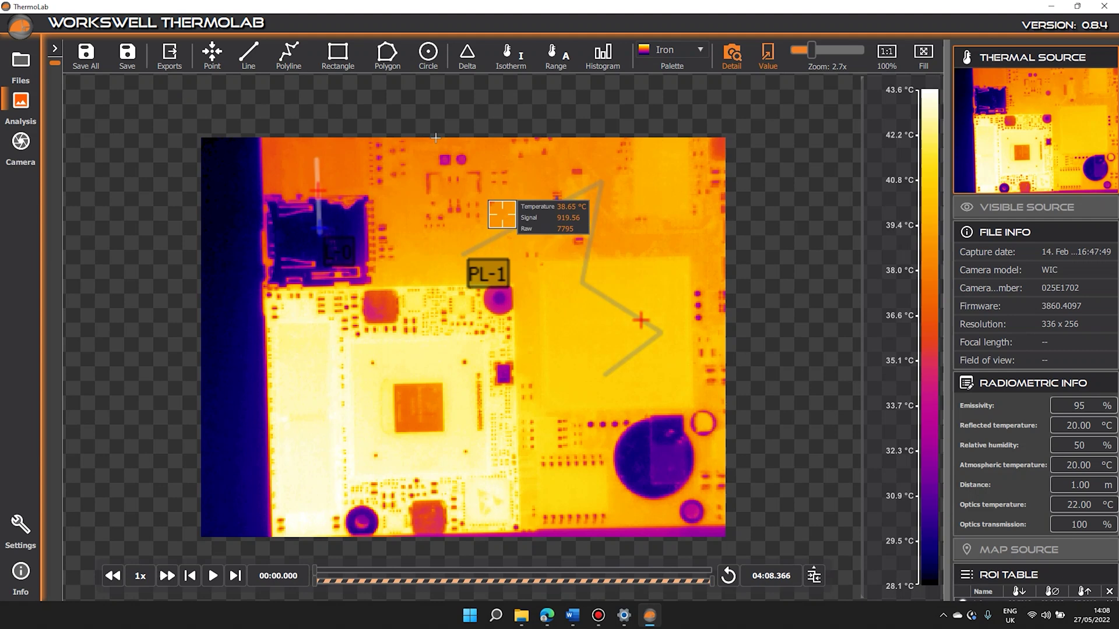
Draw rectangle R-2 around the hot central chip.
click(338, 56)
drag(371, 387, 476, 481)
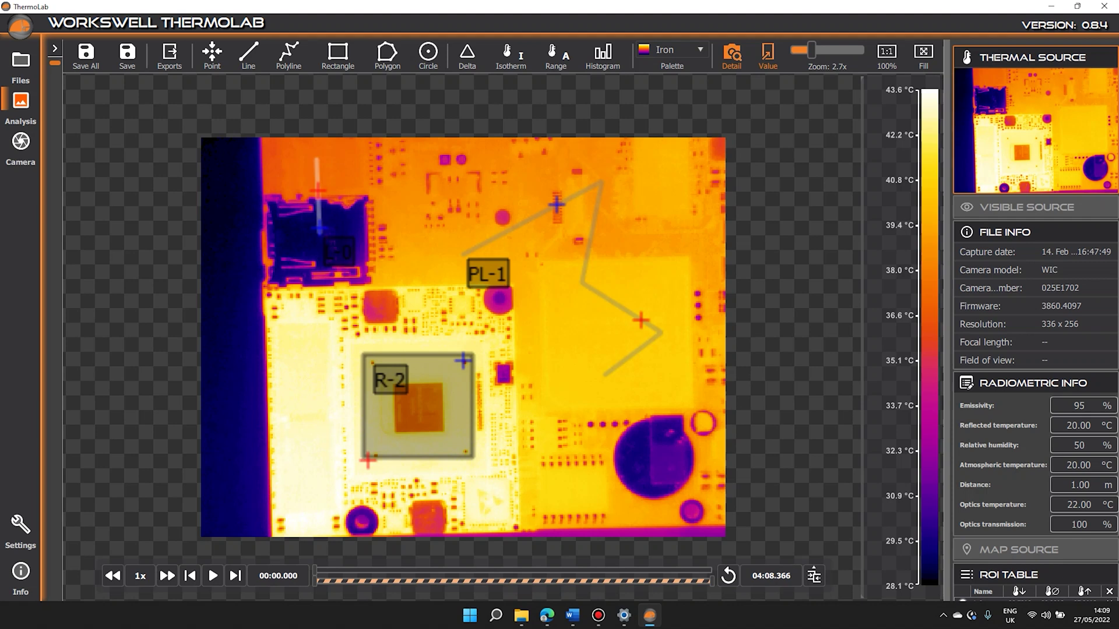
mouse_move(472, 369)
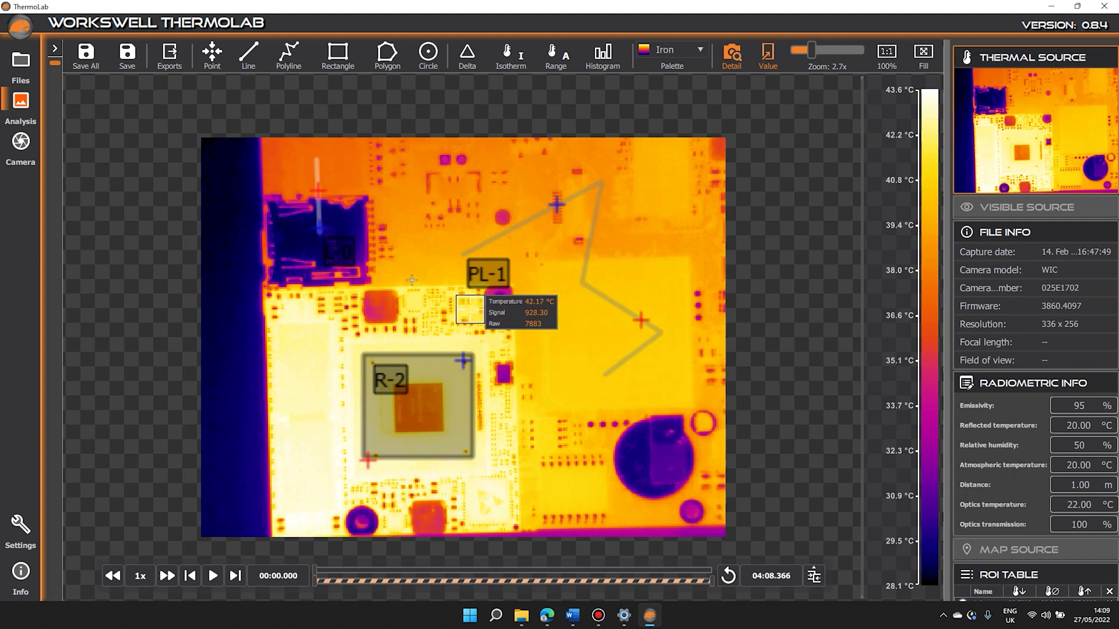
Play the recording and scroll to the ROI Table showing L-0, PL-1 and R-2 temperatures.
click(214, 576)
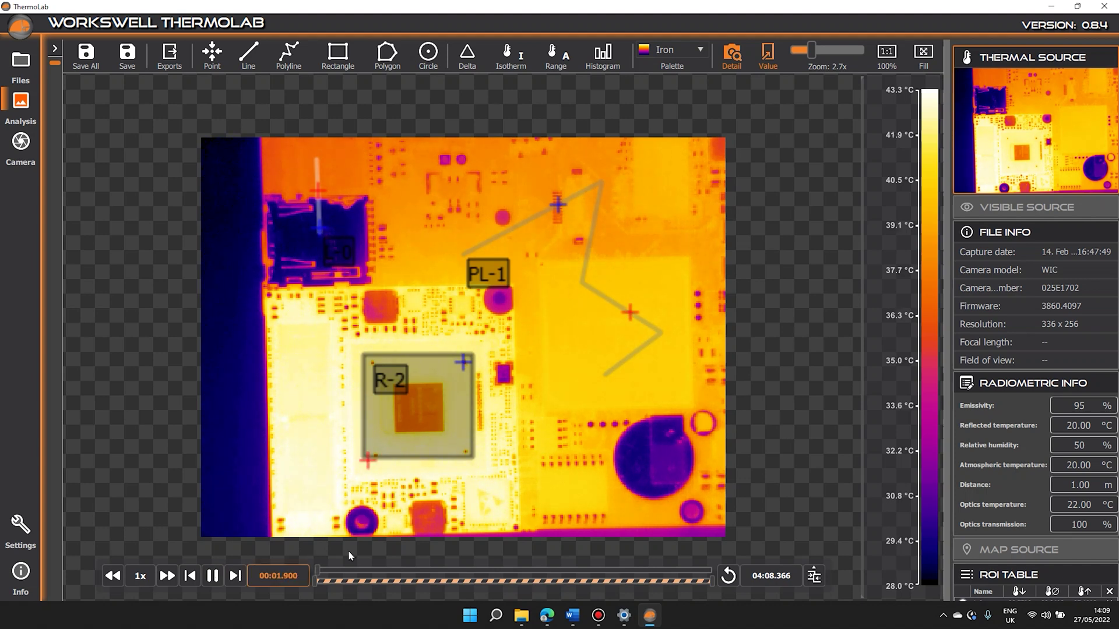
scroll(1009, 407, down, 5)
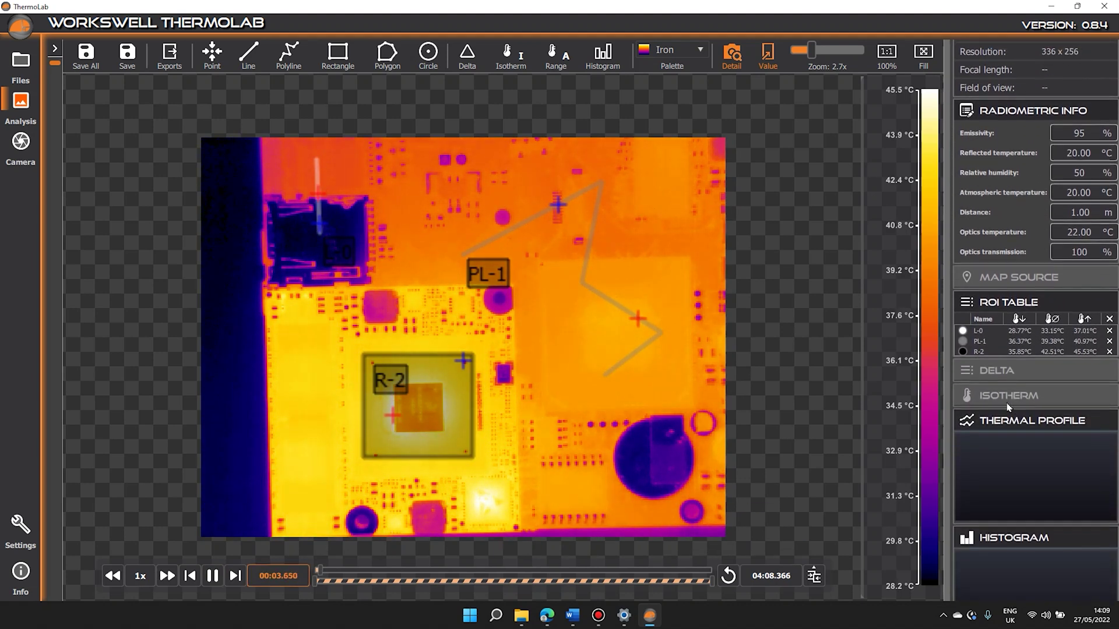
scroll(1009, 406, down, 1)
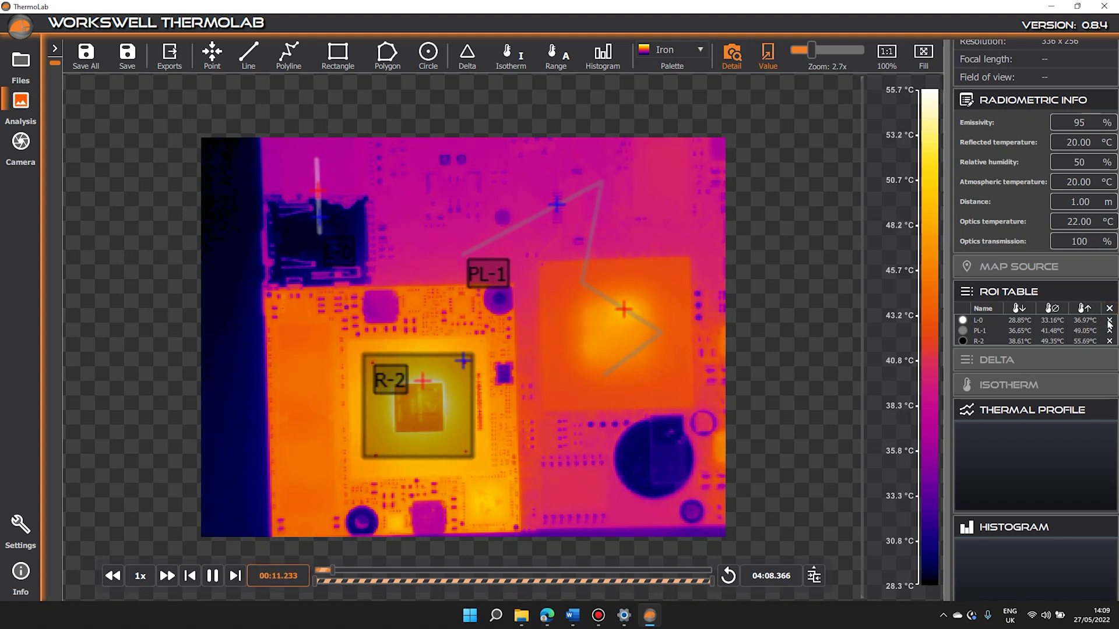
Delete rectangle R-2, then colour polyline PL-1 red and line L-0 yellow.
click(1109, 341)
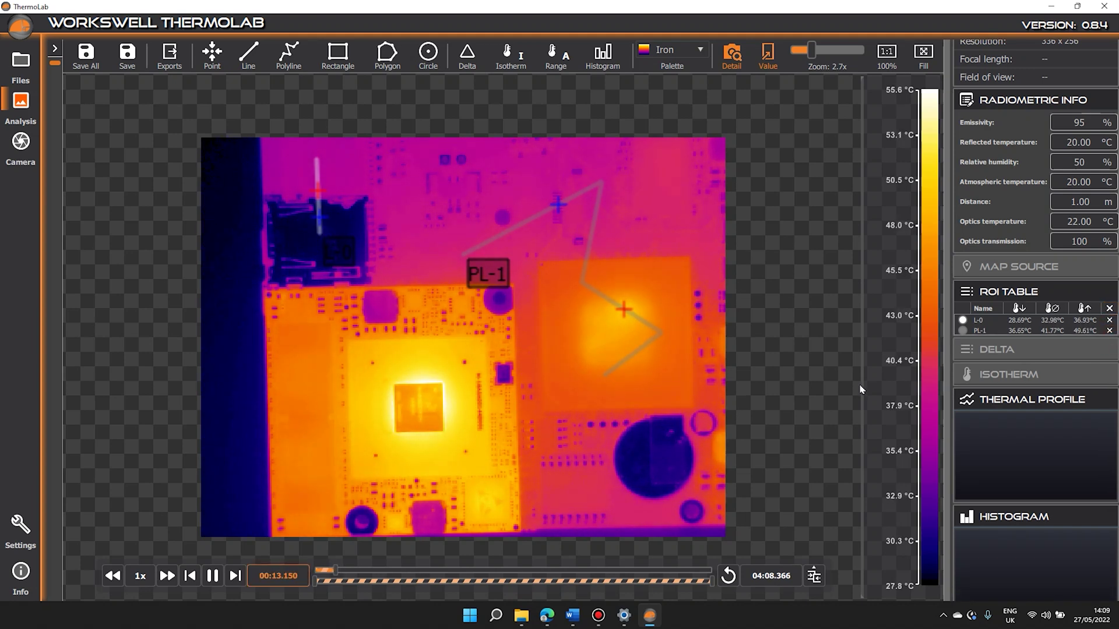
click(962, 330)
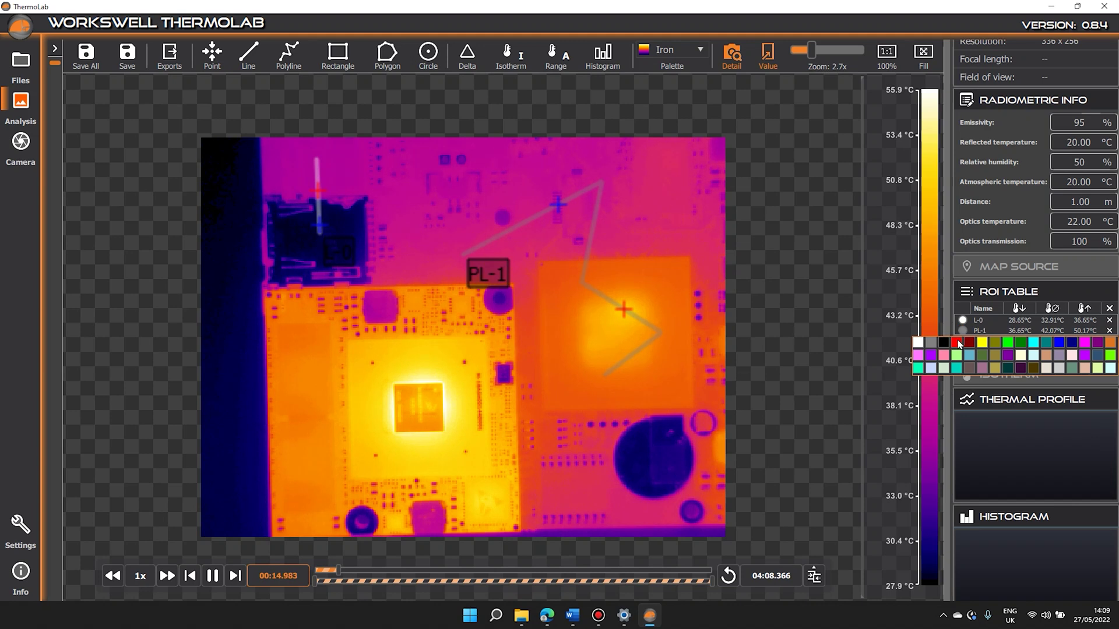
click(960, 346)
click(962, 330)
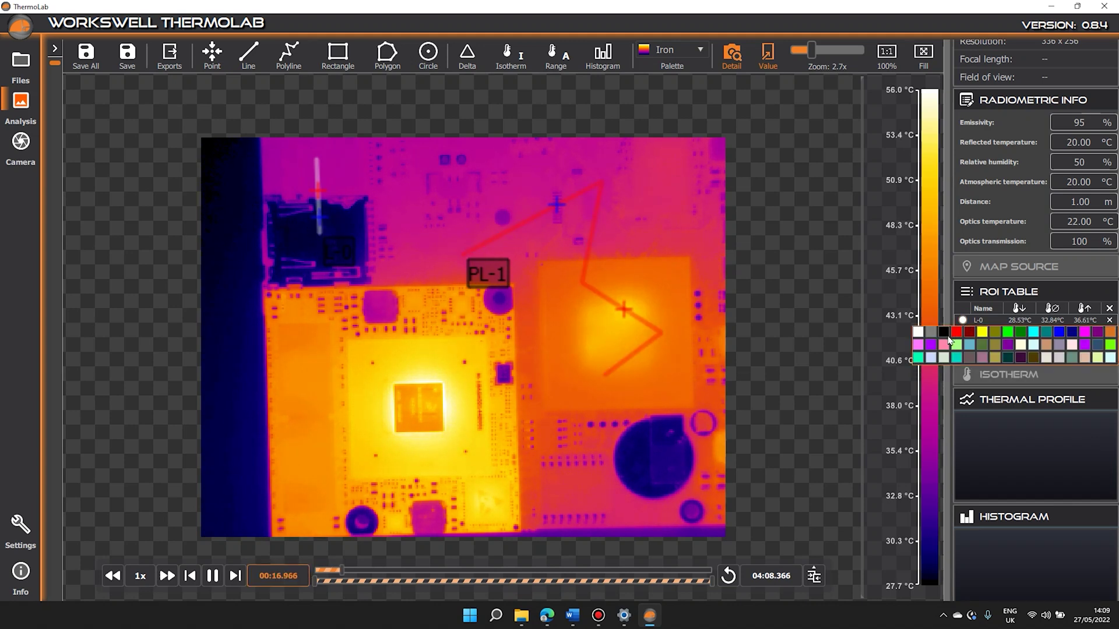
click(982, 332)
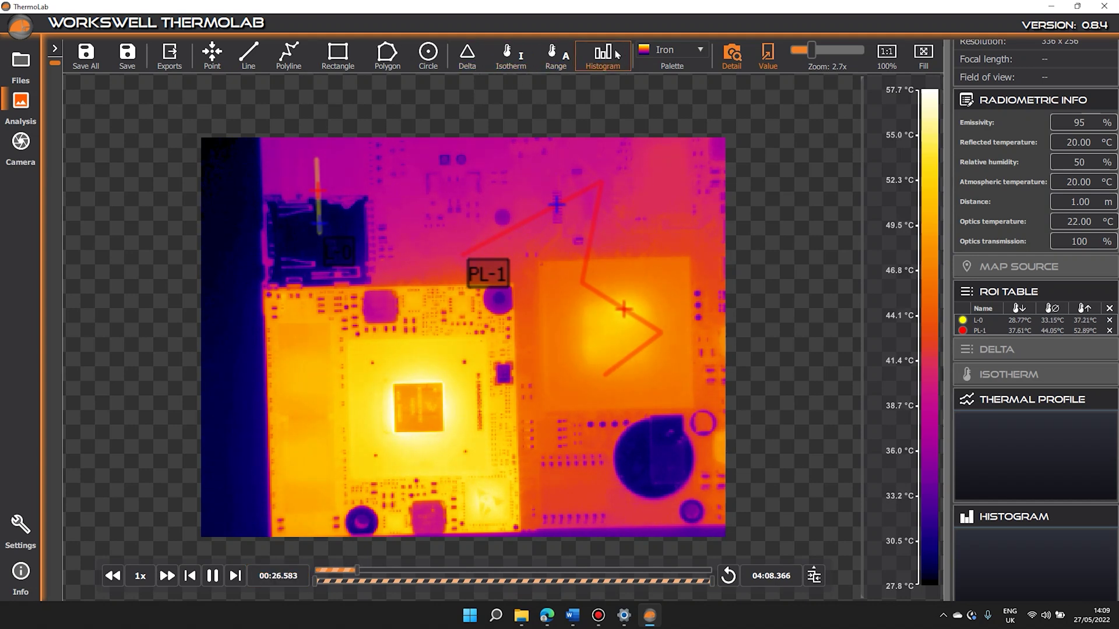
Add a delta of L-0 Max versus Min (reading 10.04 °C), then delete it.
click(466, 57)
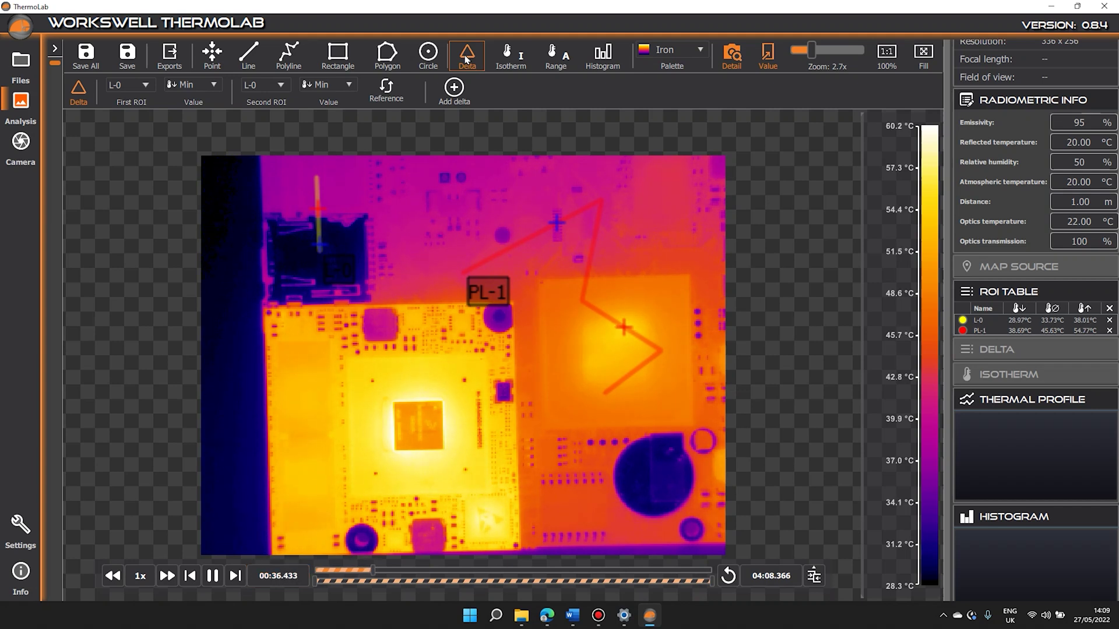
click(198, 85)
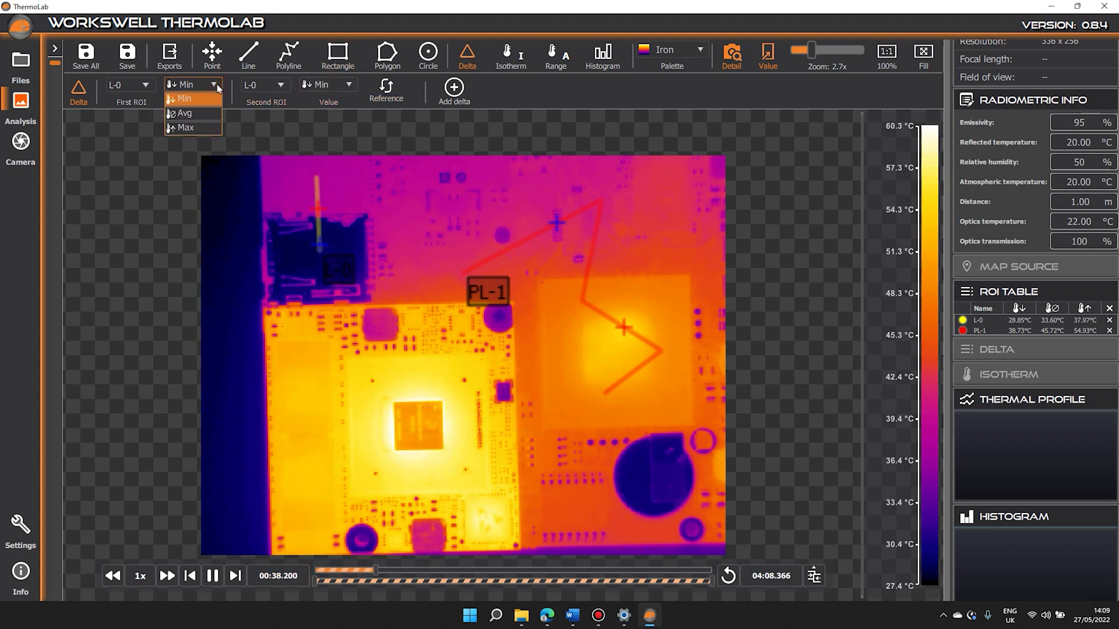
click(213, 128)
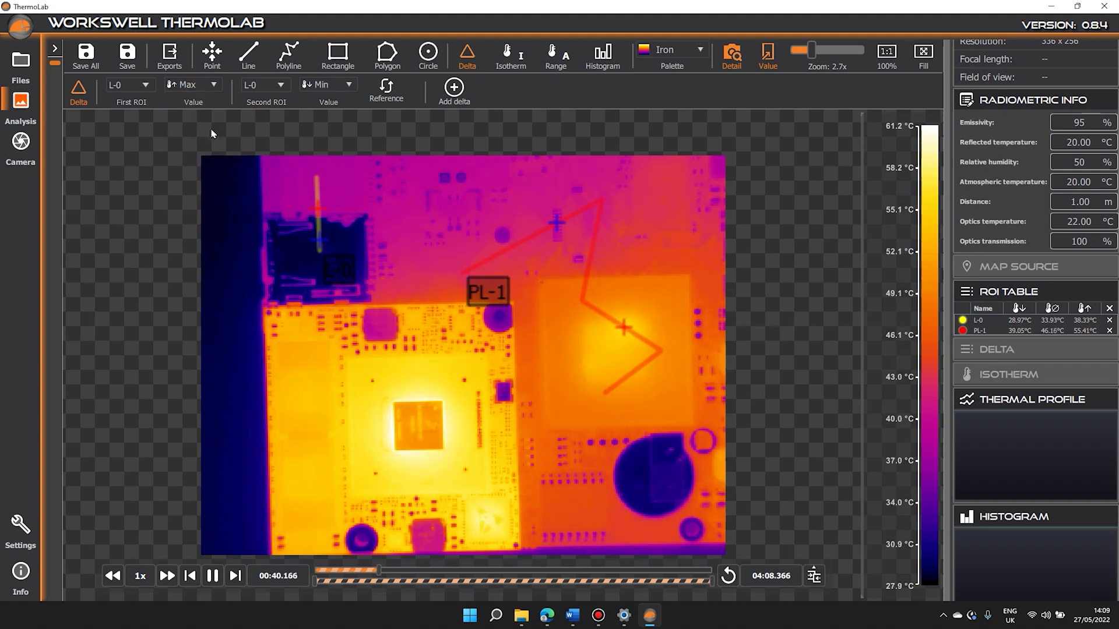
click(454, 89)
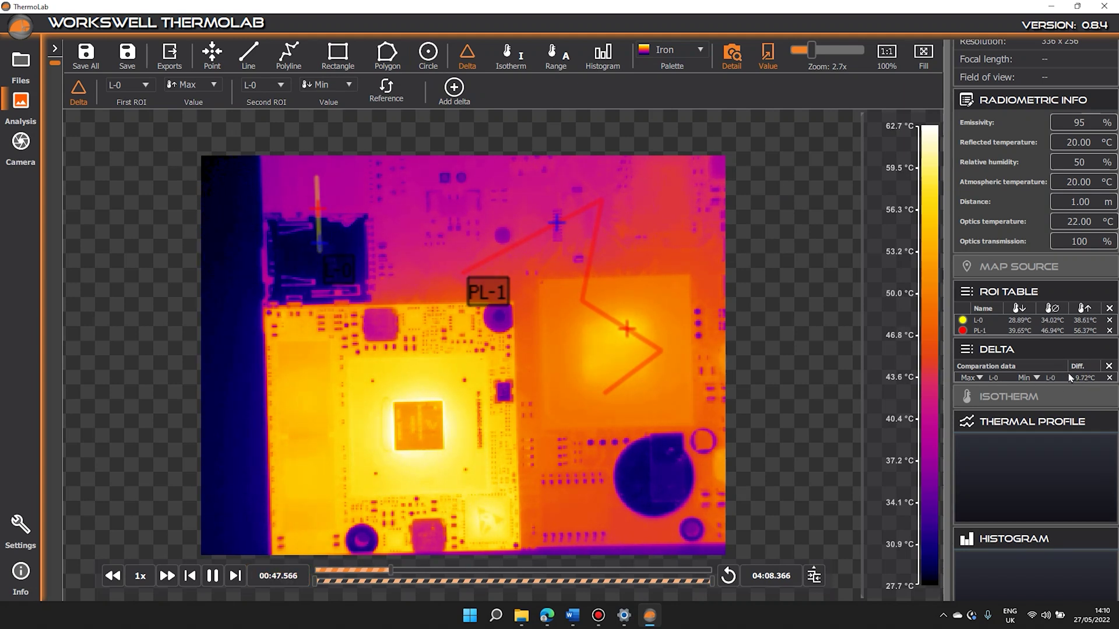
click(1109, 377)
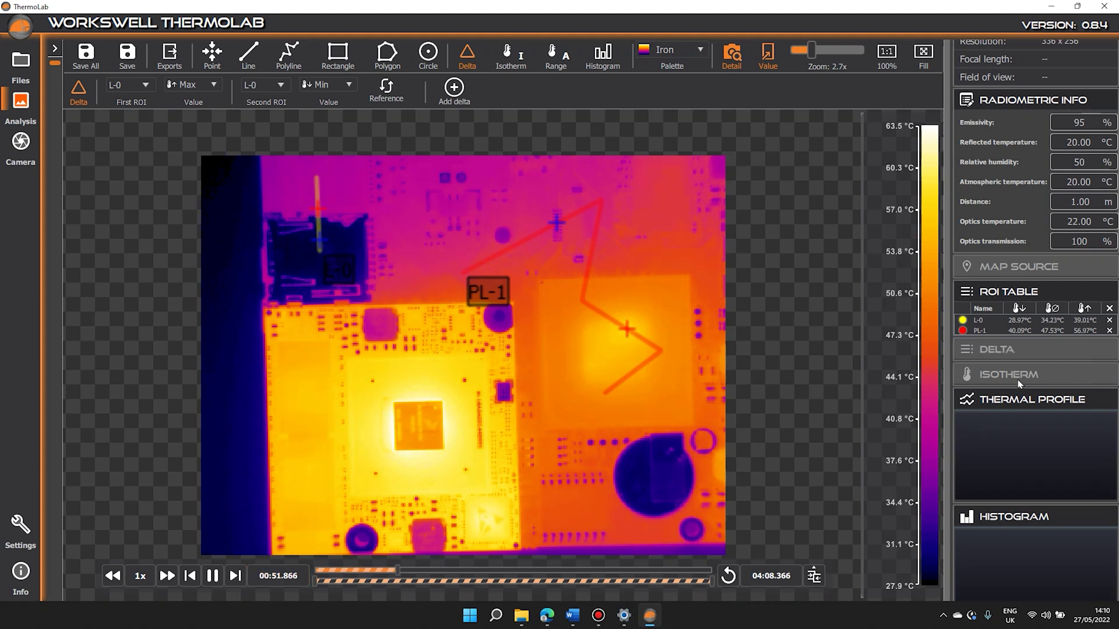
Add a red interval isotherm from 40.0 to 50.0 °C.
click(508, 58)
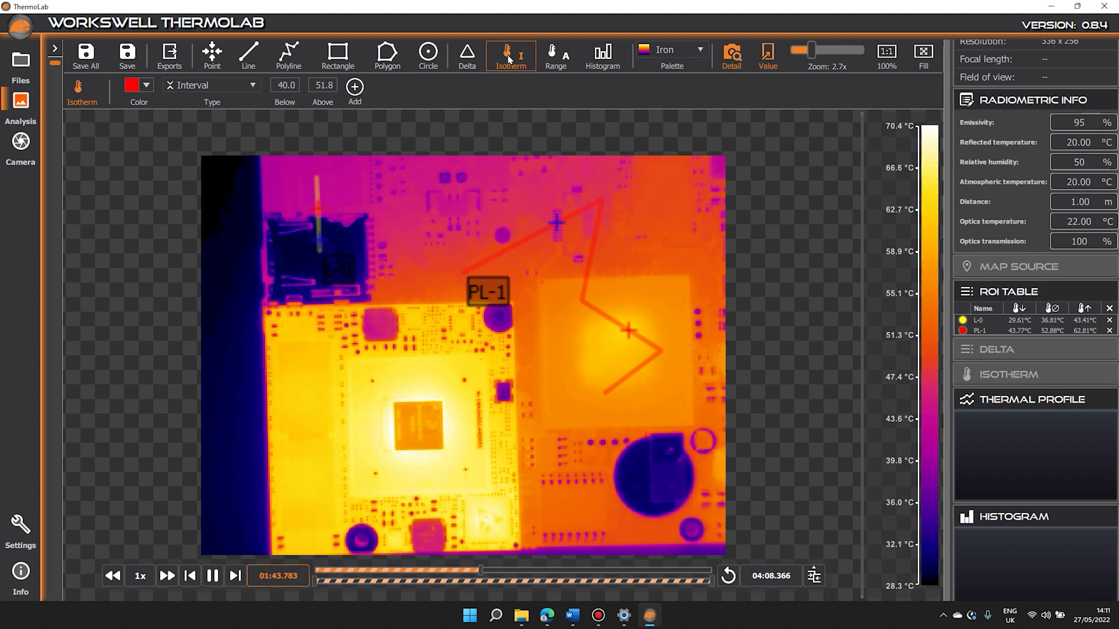
click(285, 85)
click(319, 86)
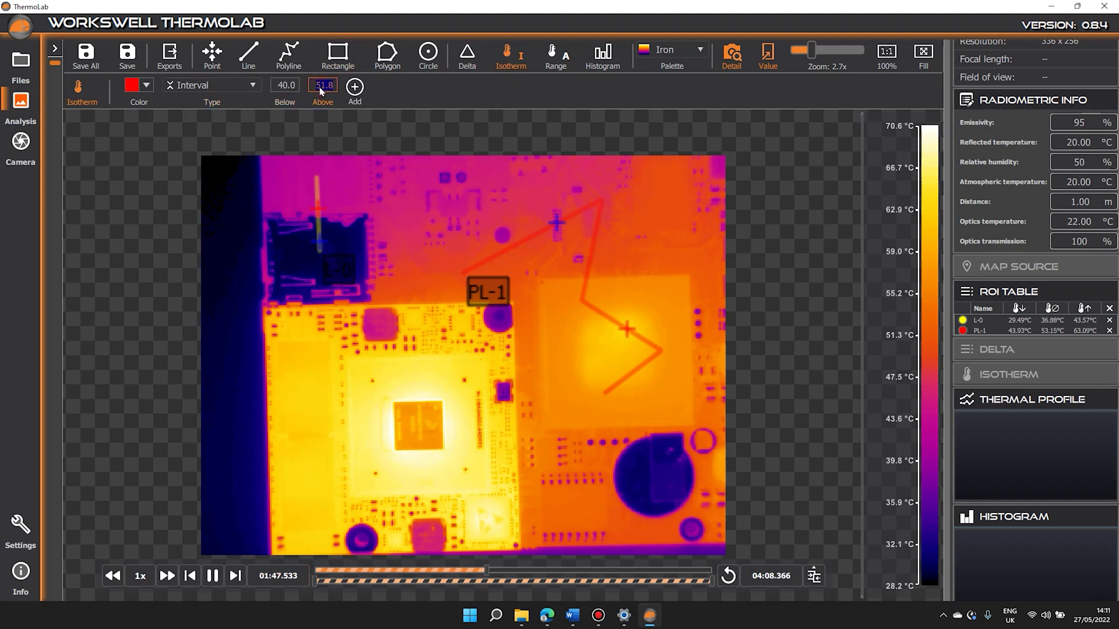
text(50)
click(354, 87)
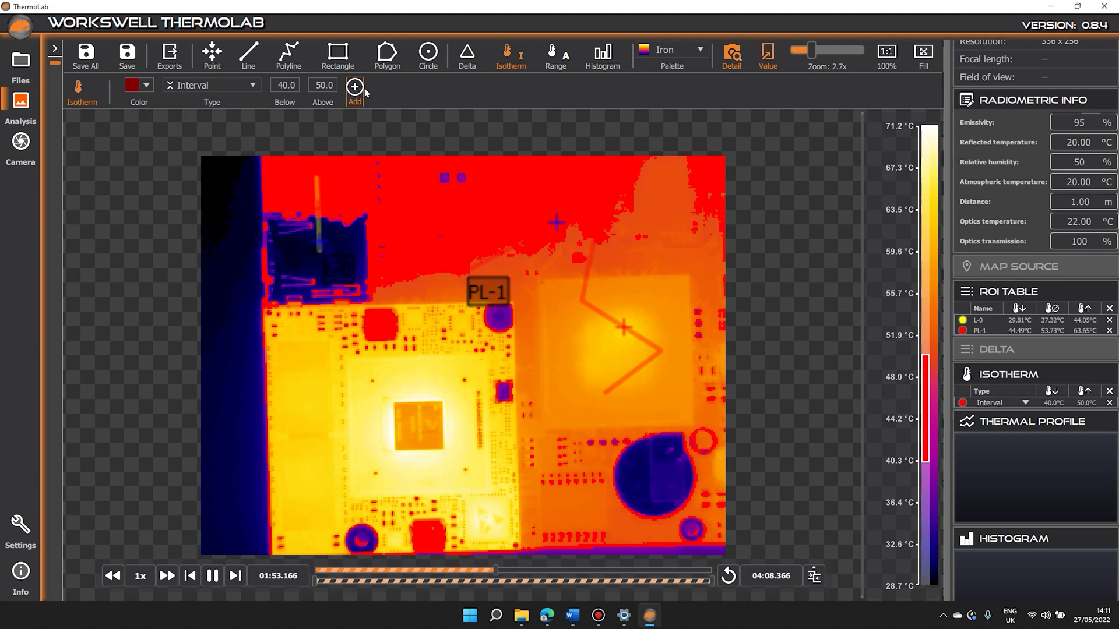
Add a white interval isotherm and drag its band to 44.9–58.9 °C.
click(147, 85)
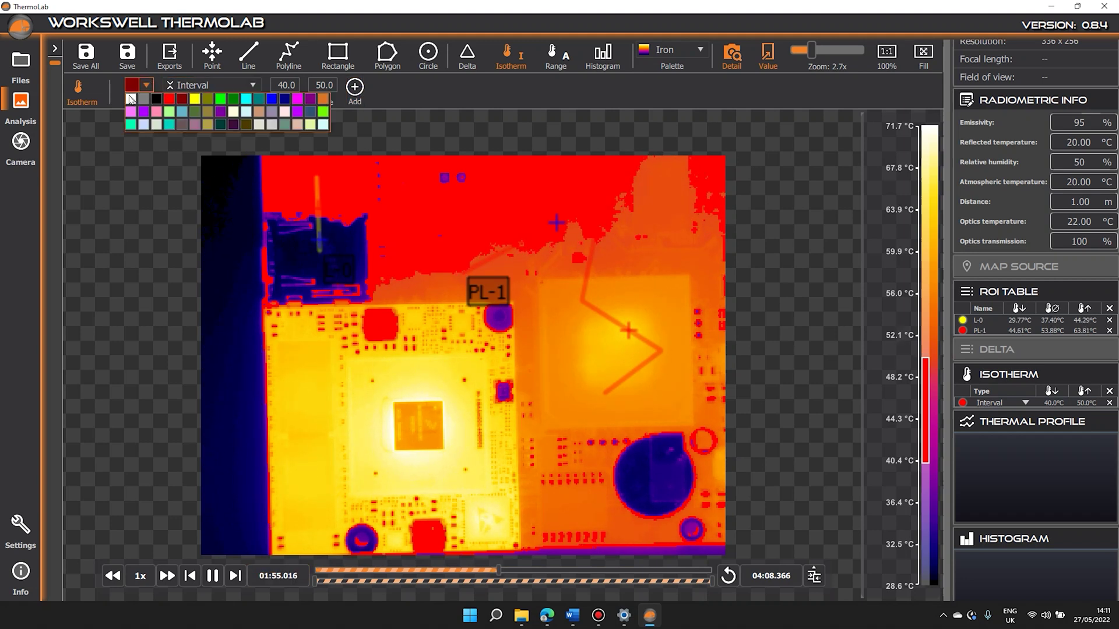
click(132, 100)
click(354, 86)
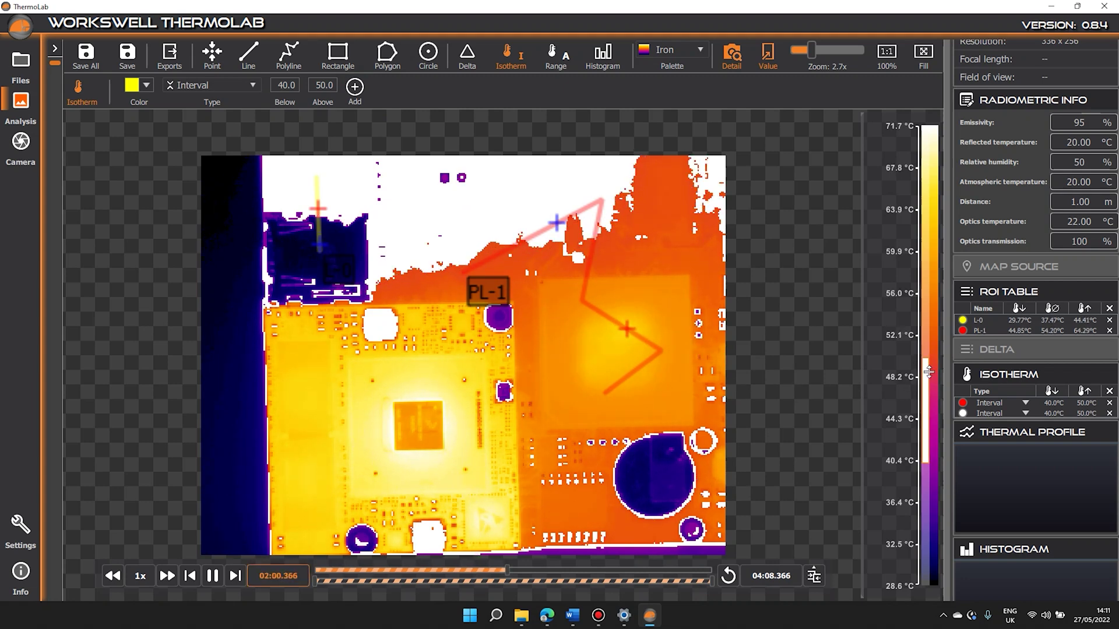
drag(927, 465, 923, 511)
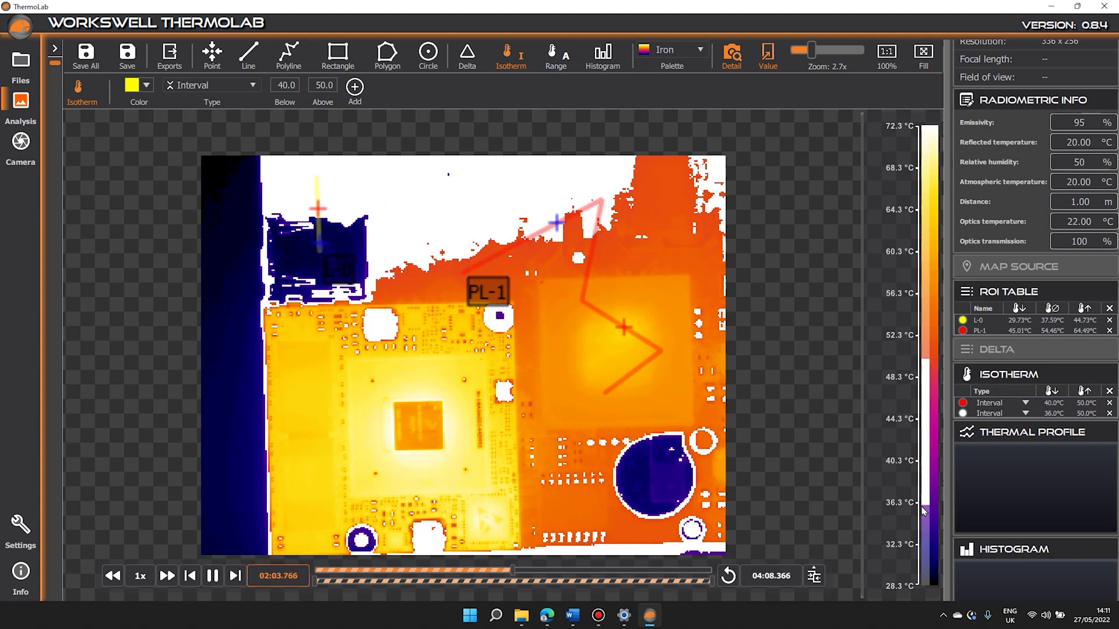
drag(920, 436, 921, 371)
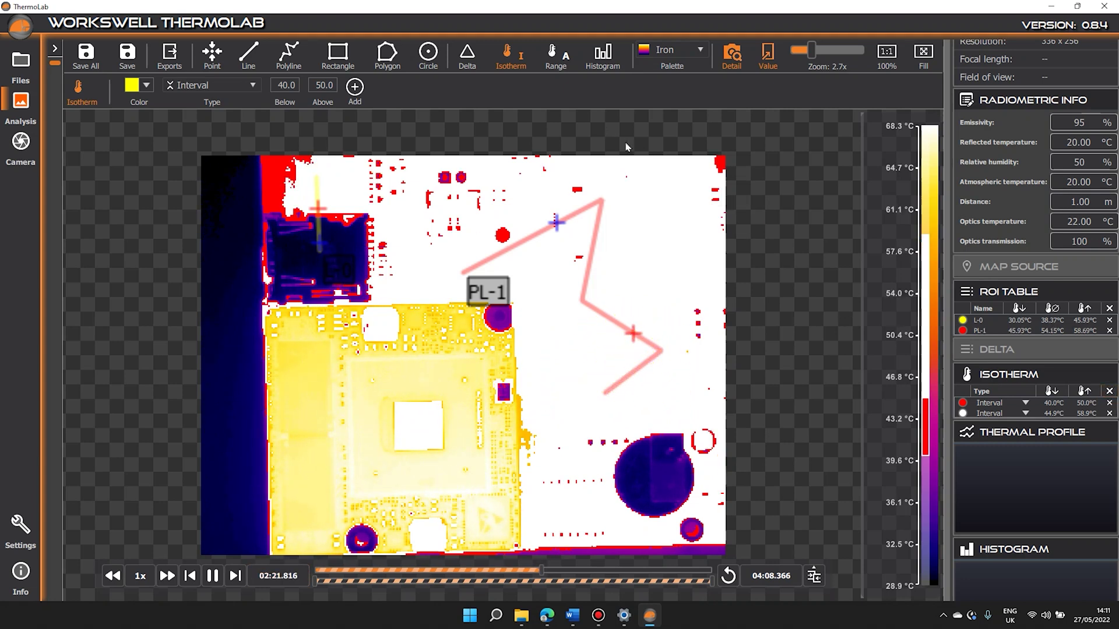
Remove all isotherms, confirming the 'Remove all isotherms?' prompt.
click(1108, 391)
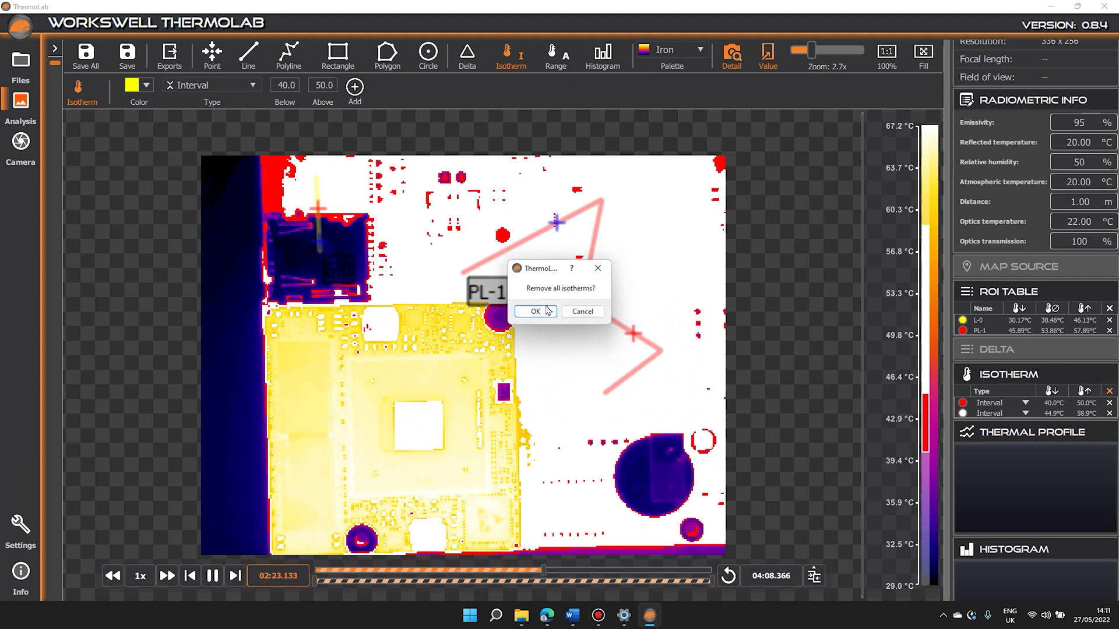
click(543, 310)
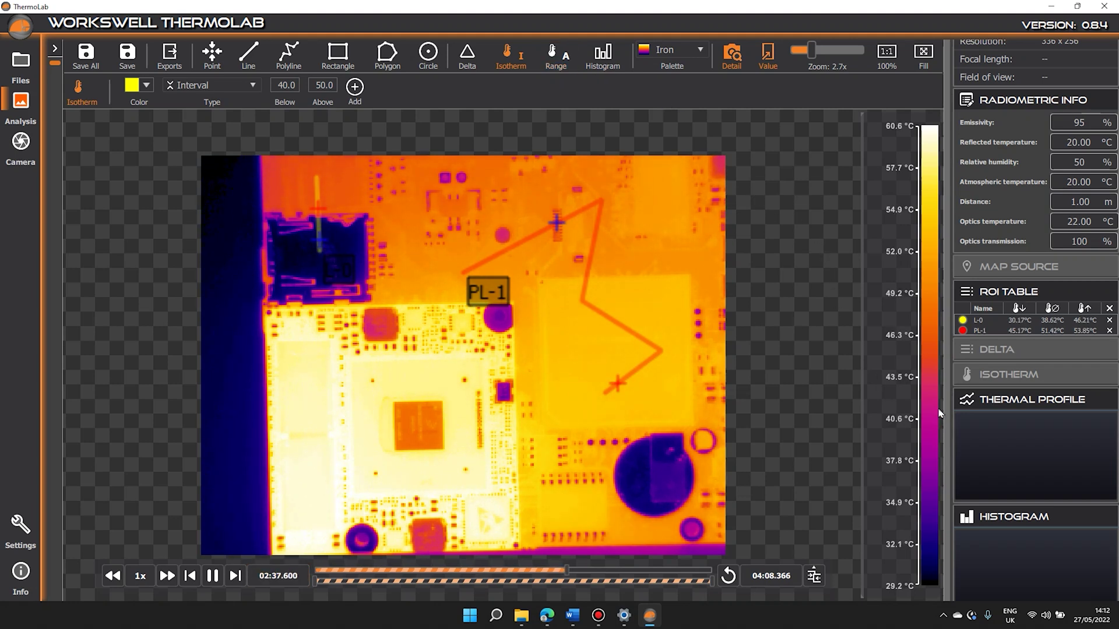
Set a manual temperature range from about 30 °C up to 73.9 °C.
click(555, 56)
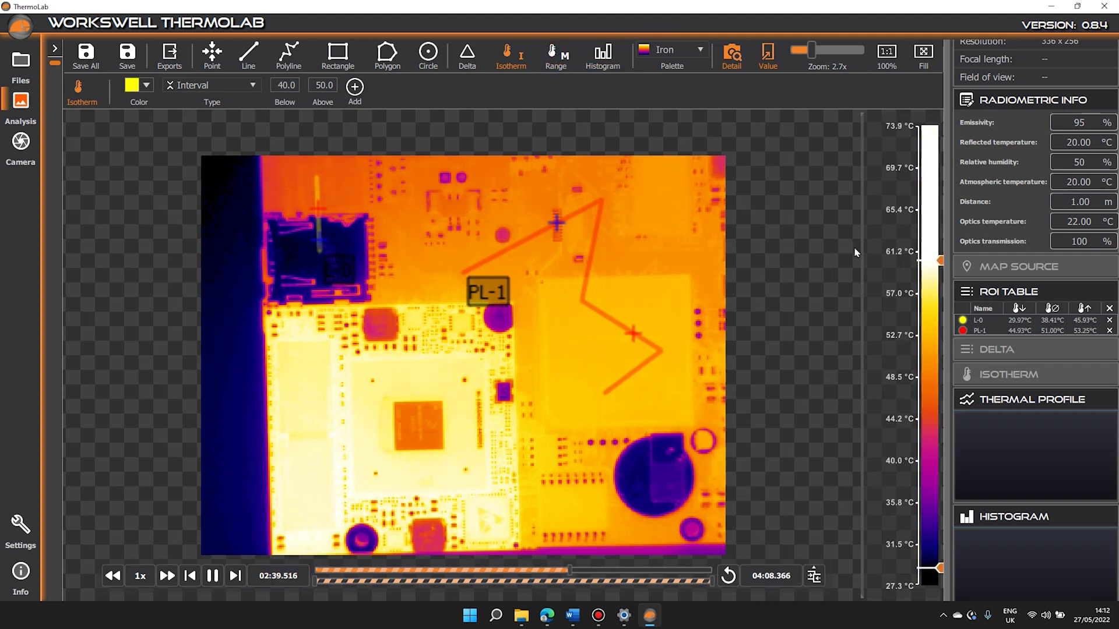
drag(910, 260, 916, 123)
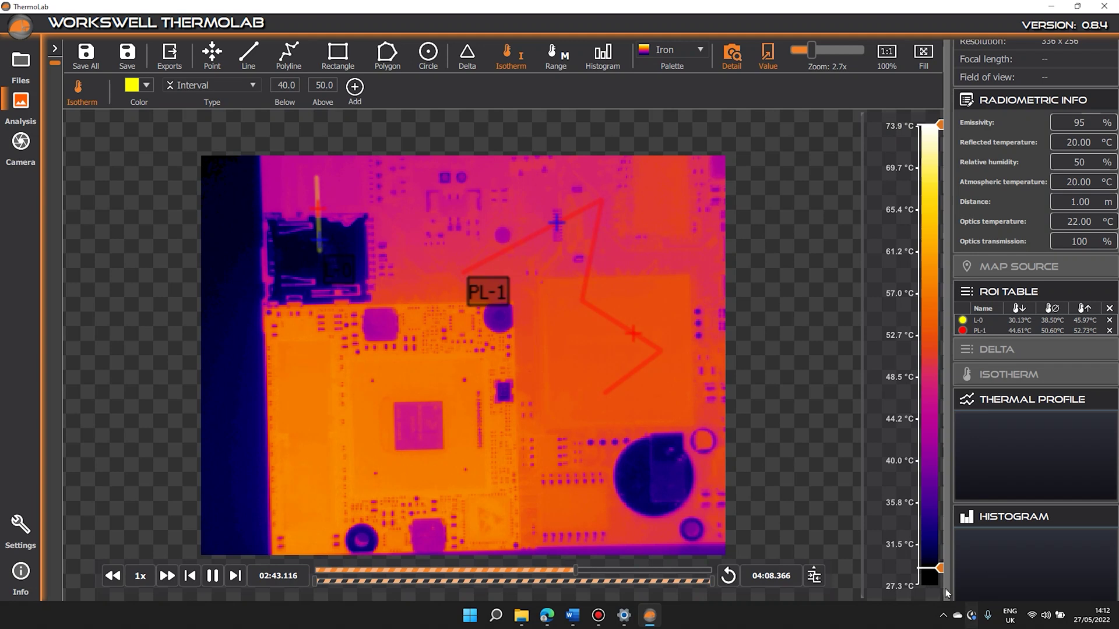
drag(926, 568, 926, 559)
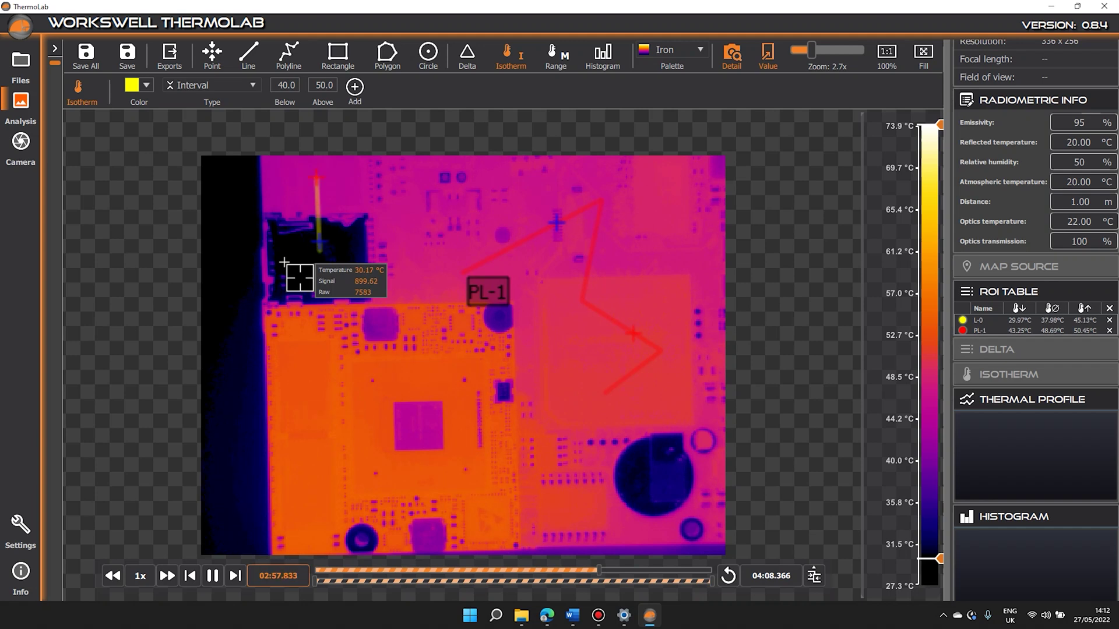
Switch the scale back to automatic range, show the histogram, and open the palette list.
click(548, 65)
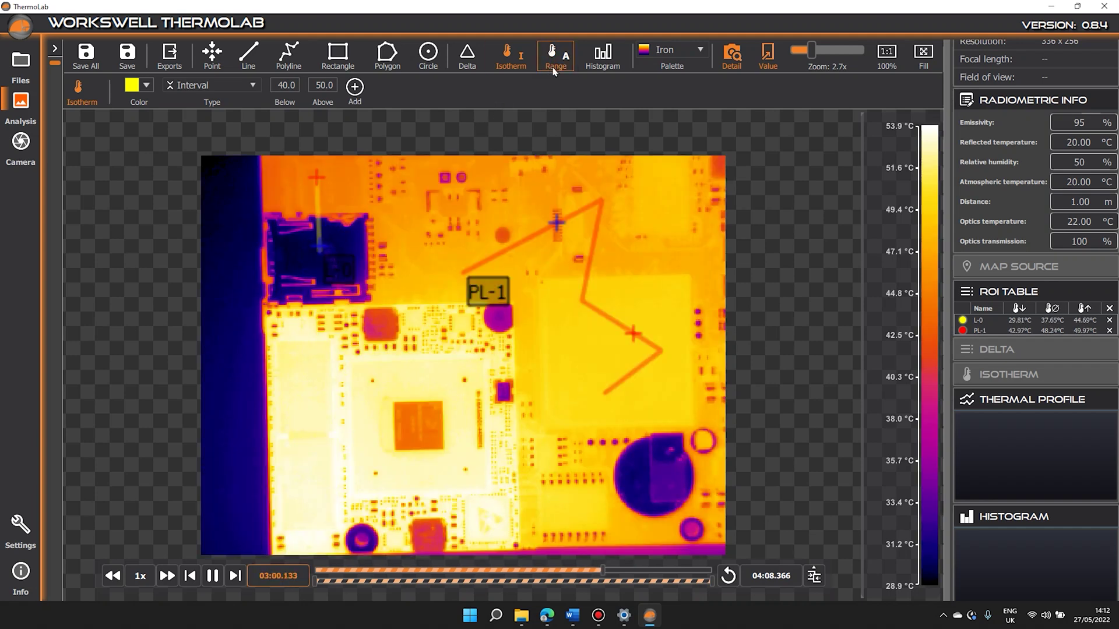
click(622, 55)
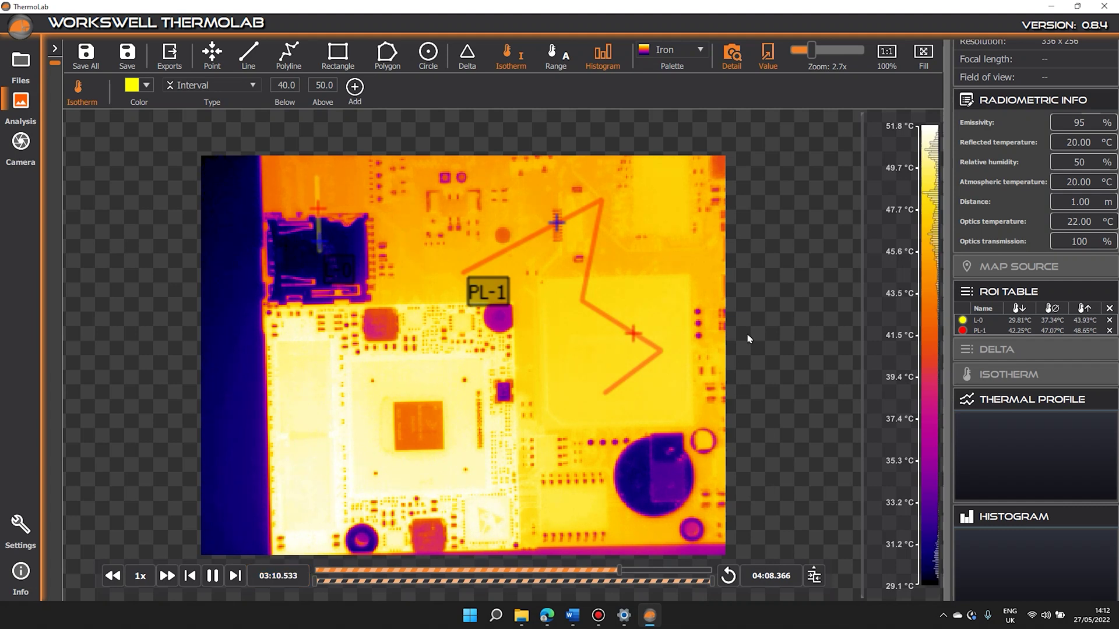
click(671, 51)
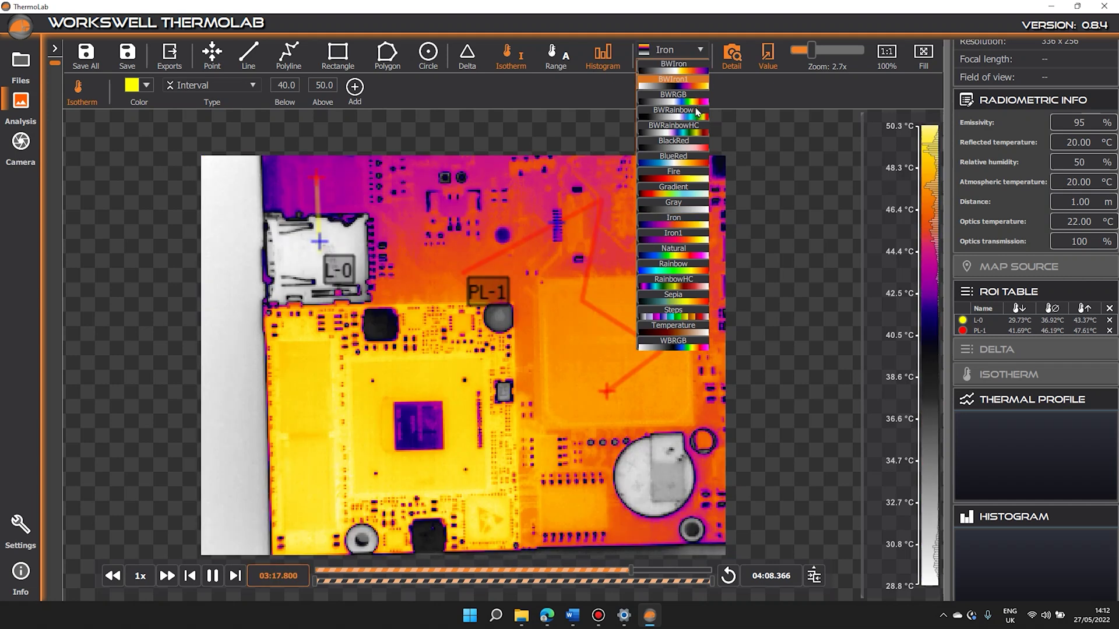
Preview the BlackRed palette, return to Iron, and pause playback near the start at 00:03.283.
click(684, 150)
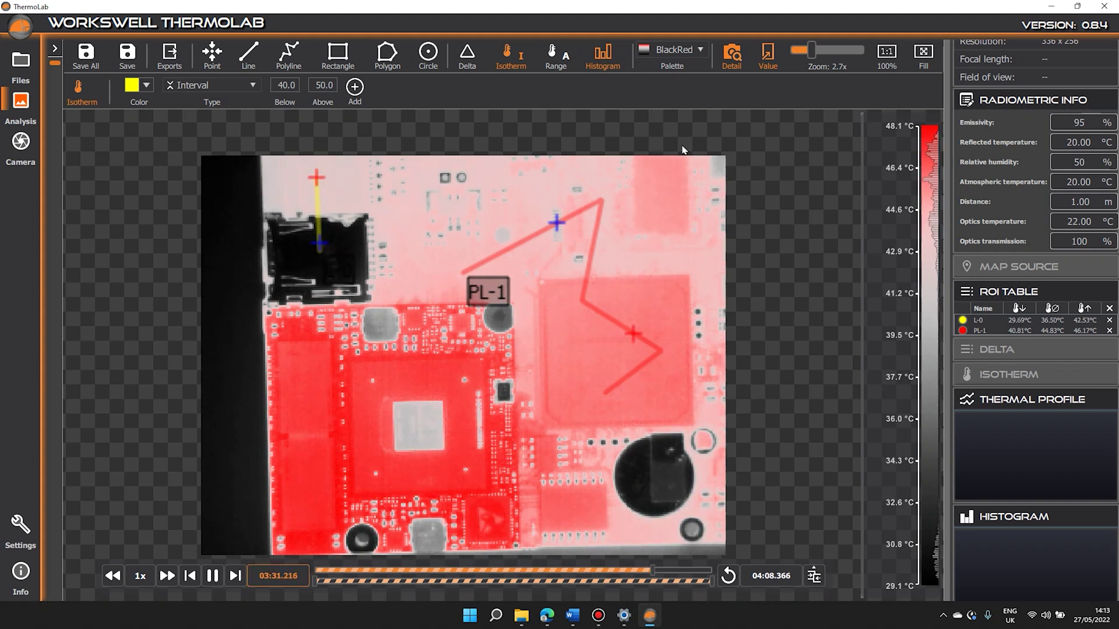
click(679, 51)
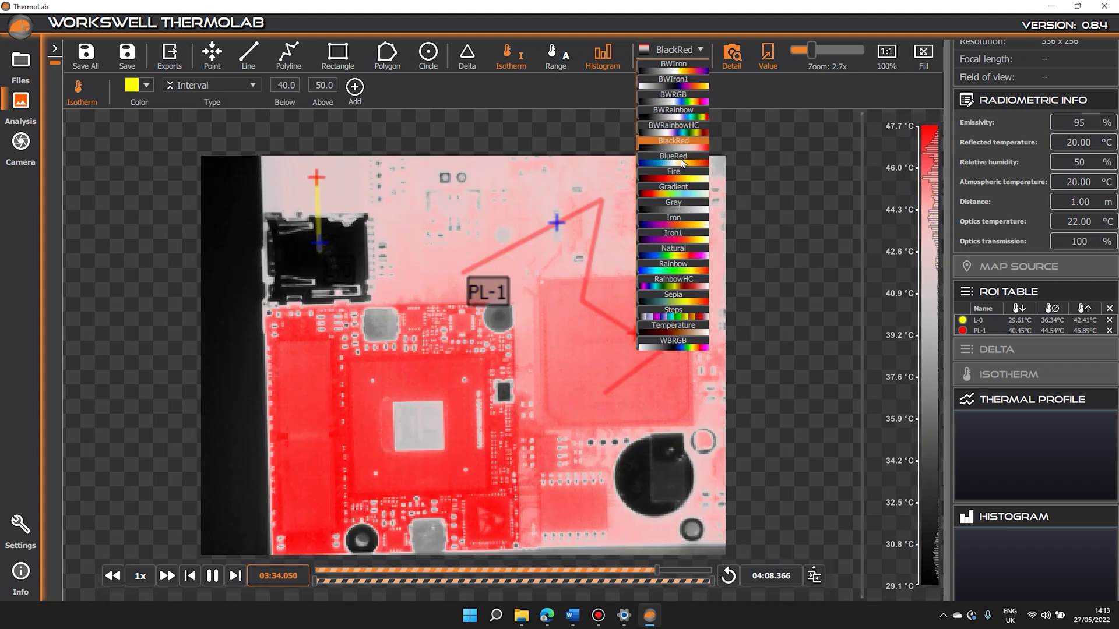
click(674, 217)
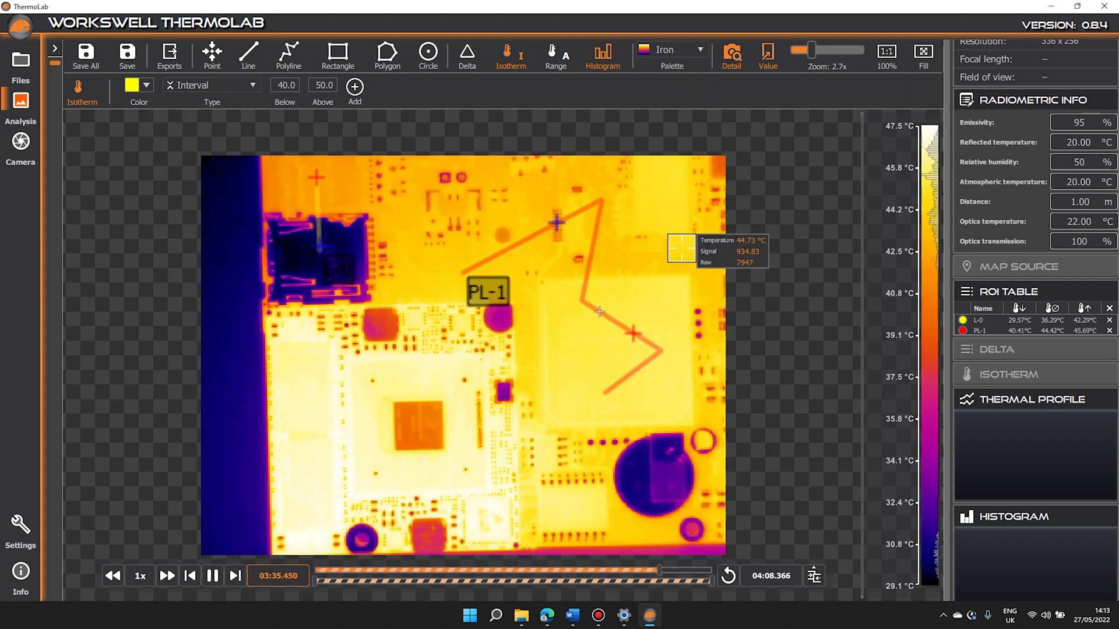
click(212, 576)
click(321, 571)
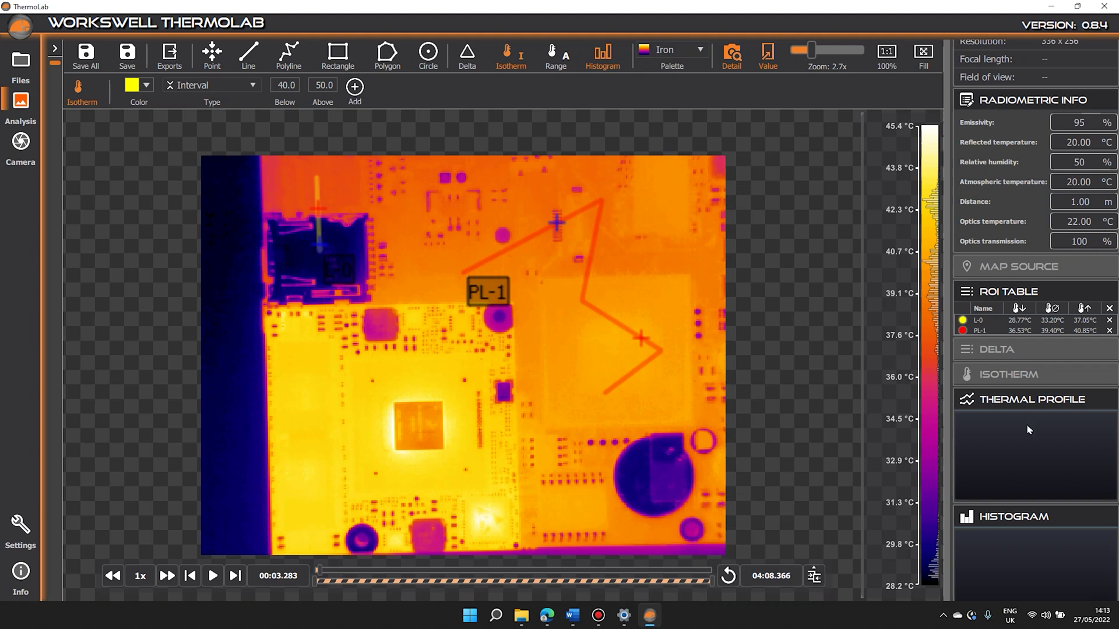
Change the emissivity under Radiometric Info from 95 % to 90 %.
scroll(1055, 387, up, 5)
scroll(1054, 373, down, 2)
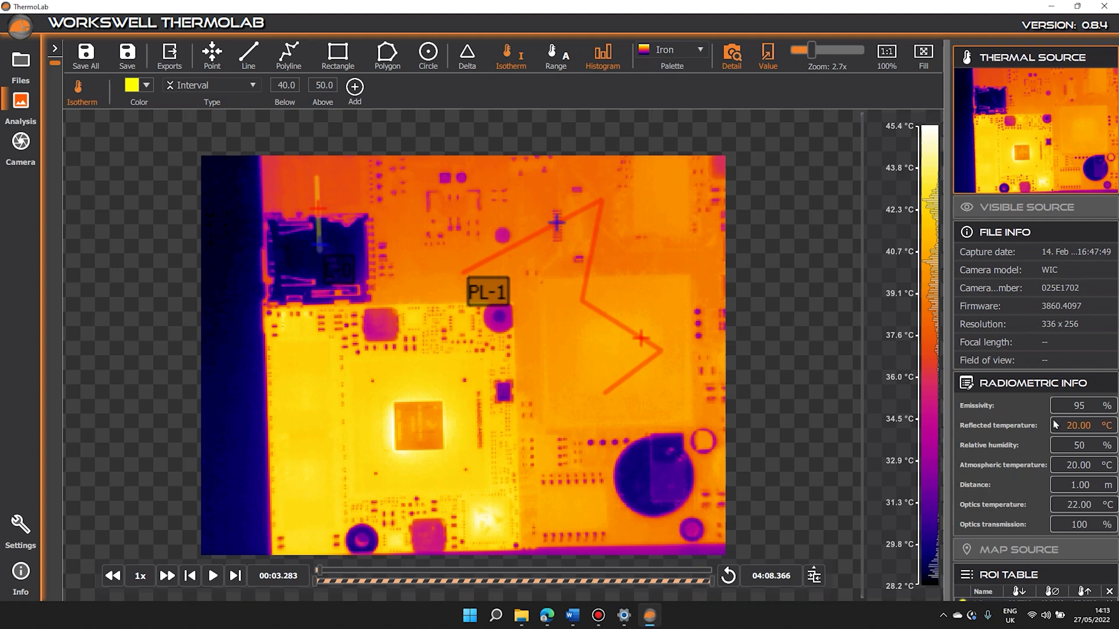
scroll(1040, 402, down, 2)
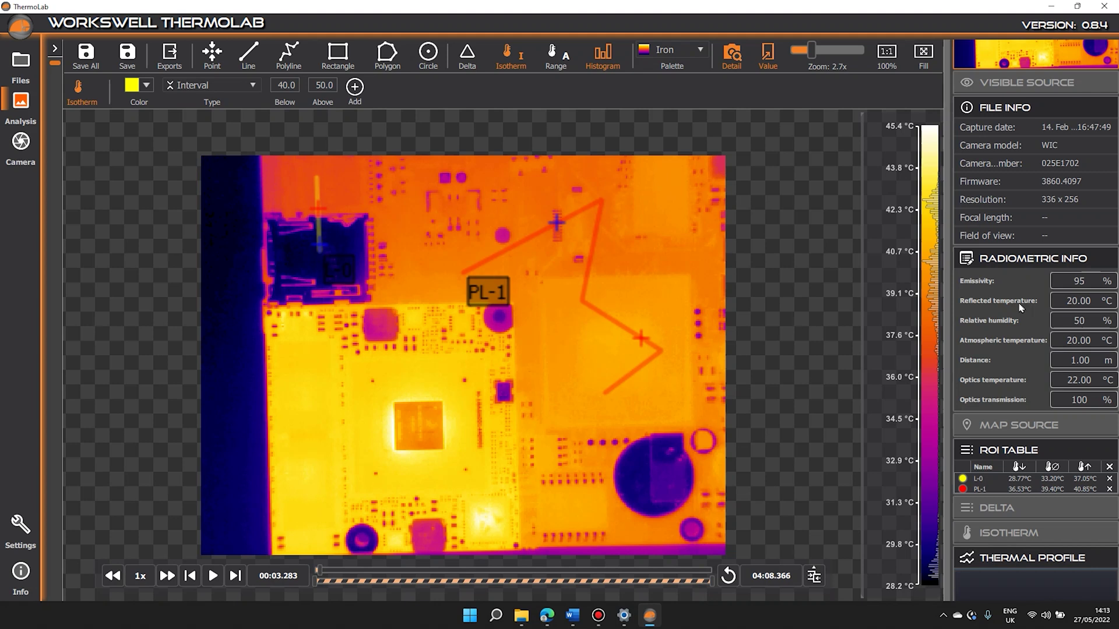
double_click(1078, 281)
text(90)
key(Return)
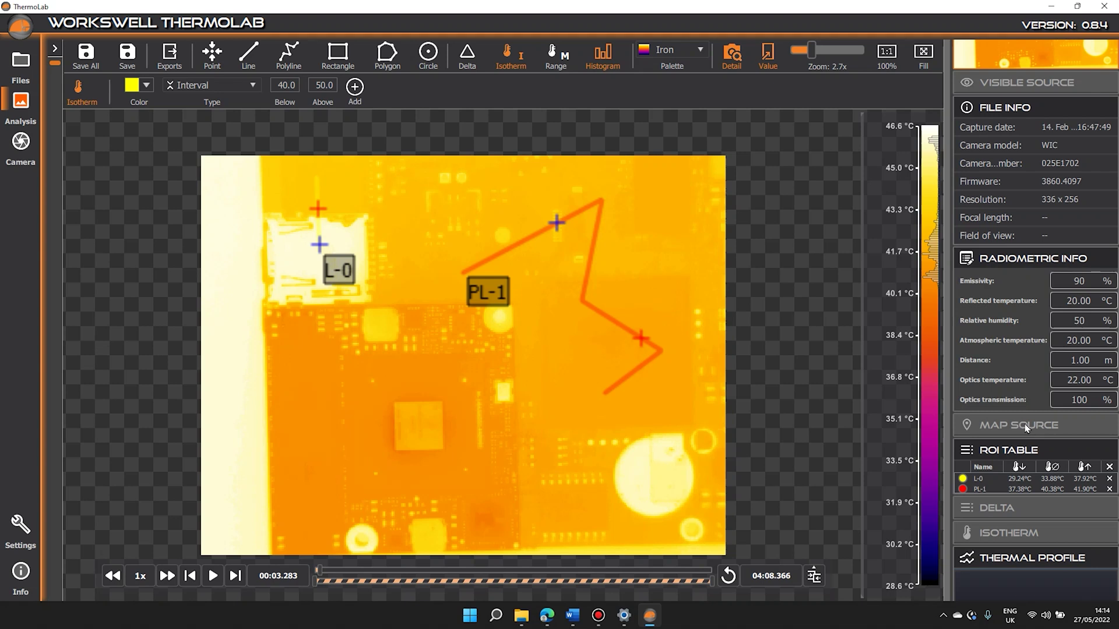
Check the L-0 and PL-1 thermal profile during playback, then show their five-bin temperature histogram.
scroll(1023, 379, down, 3)
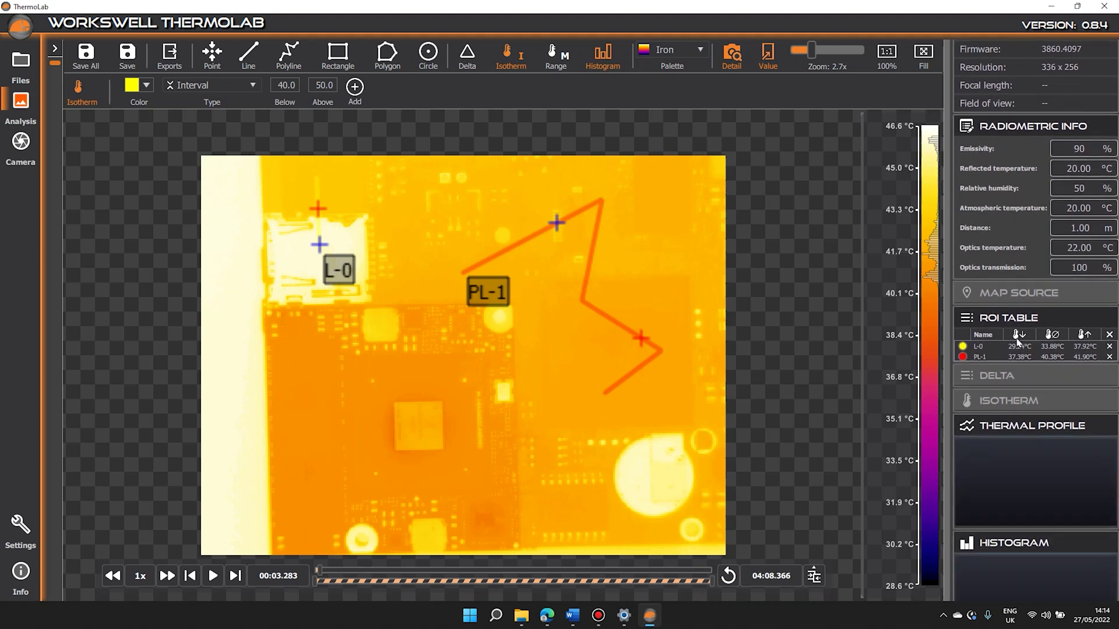
scroll(1018, 322, down, 3)
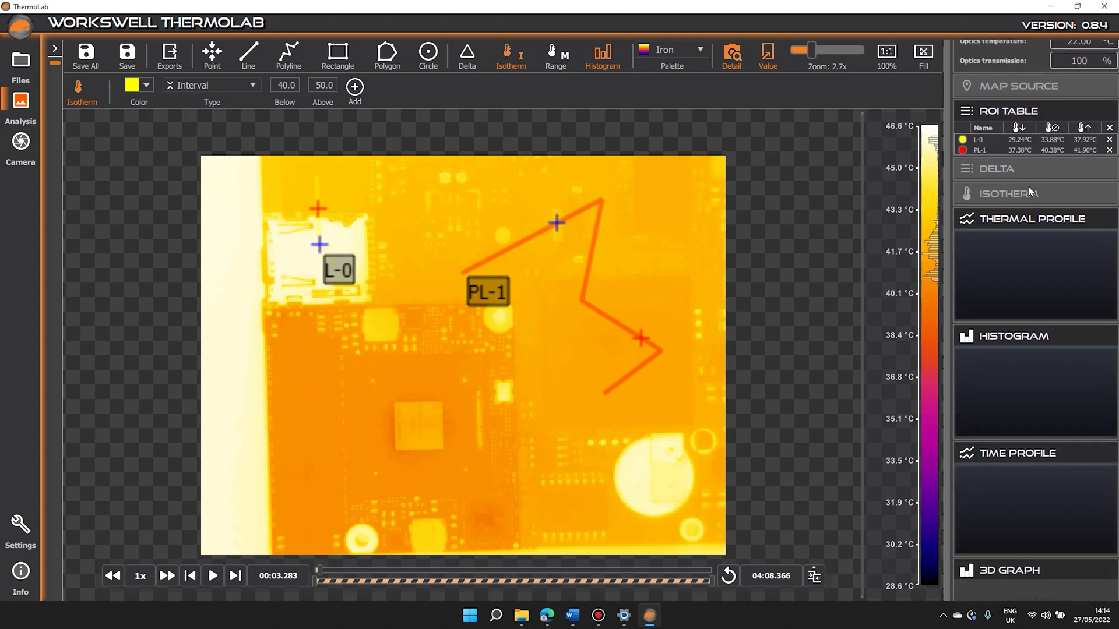
scroll(1040, 172, down, 2)
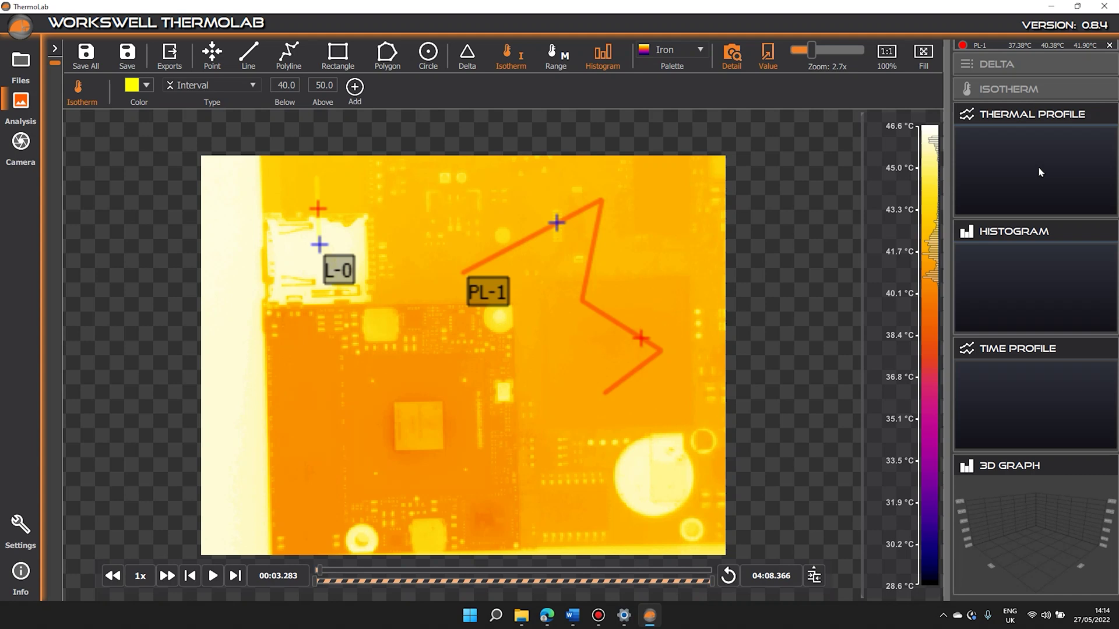
click(1040, 172)
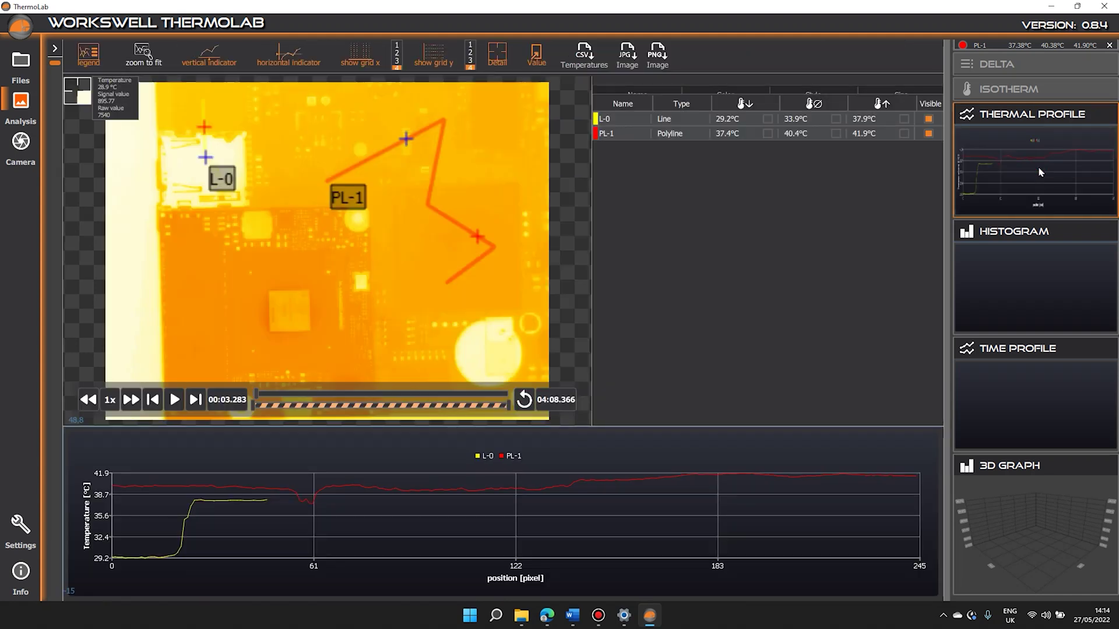
click(175, 400)
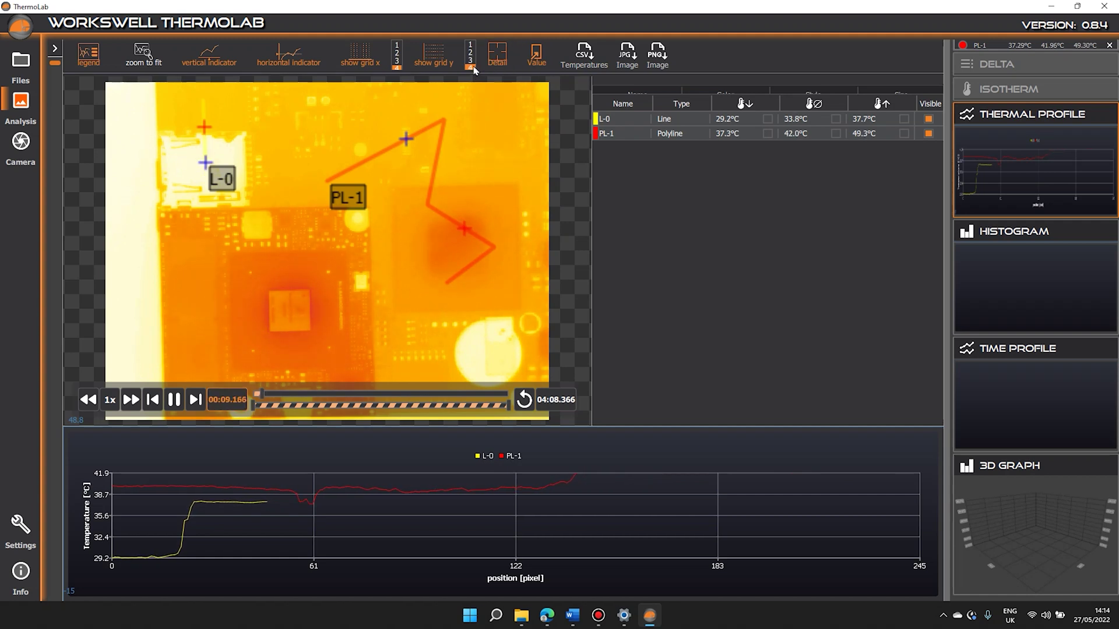
click(1072, 307)
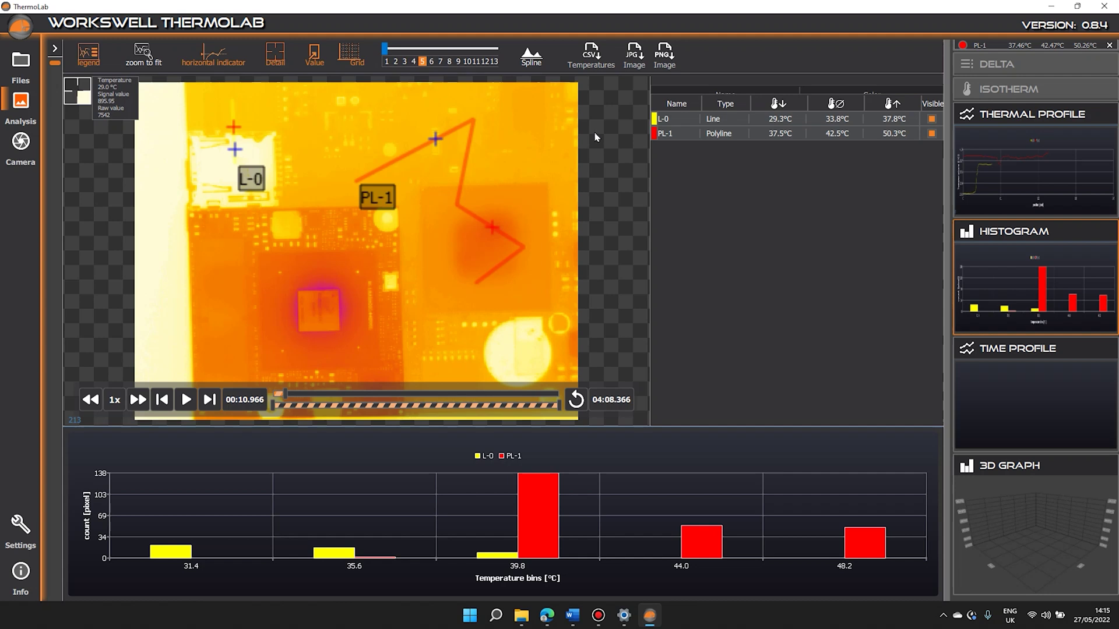
Set the histogram to 75 bins, then switch to the L-0 and PL-1 time profile.
click(468, 50)
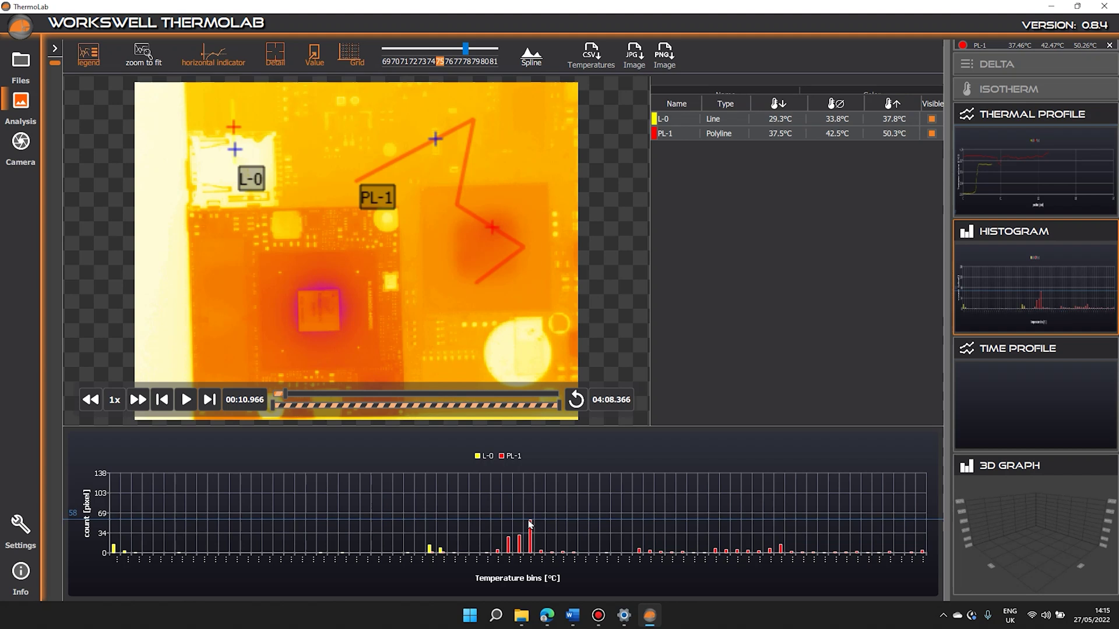
click(1043, 410)
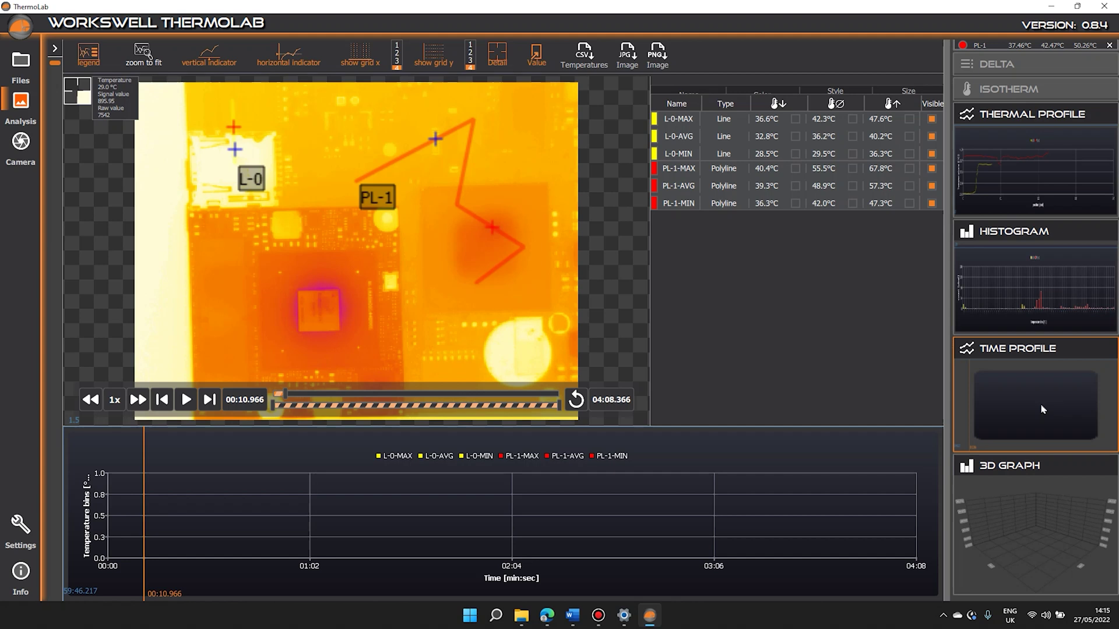
Play the recording to build the max, average and minimum time curves for L-0 and PL-1.
click(185, 401)
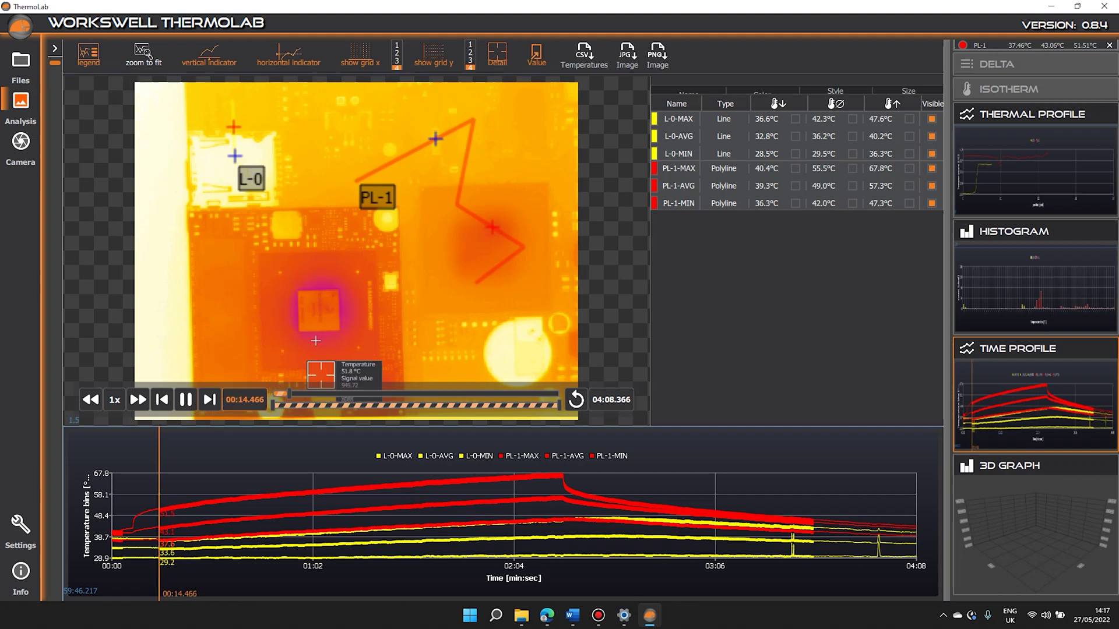
Hide the MIN and AVG curves of PL-1 and L-0, keeping only the MAX series, and open the 3D graph.
click(931, 203)
click(931, 186)
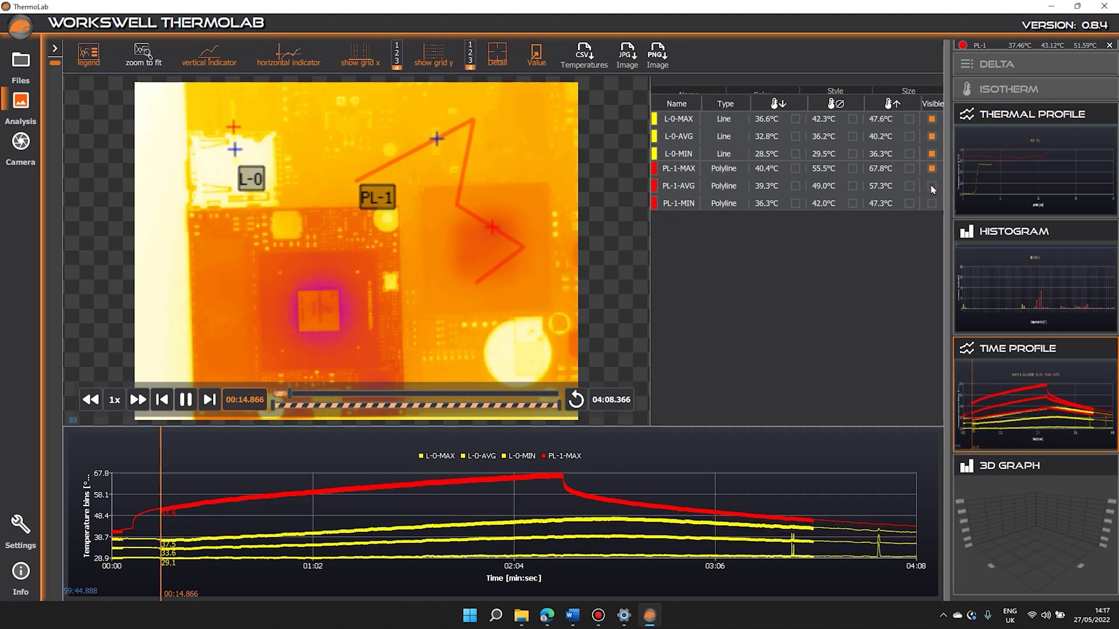
click(931, 154)
click(931, 137)
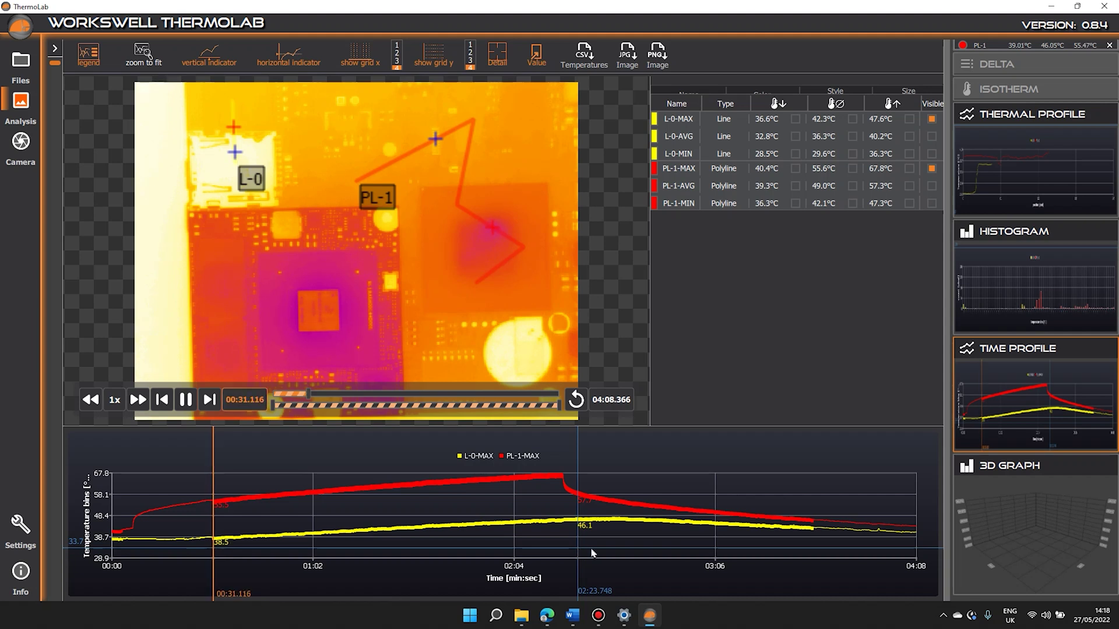
click(1029, 521)
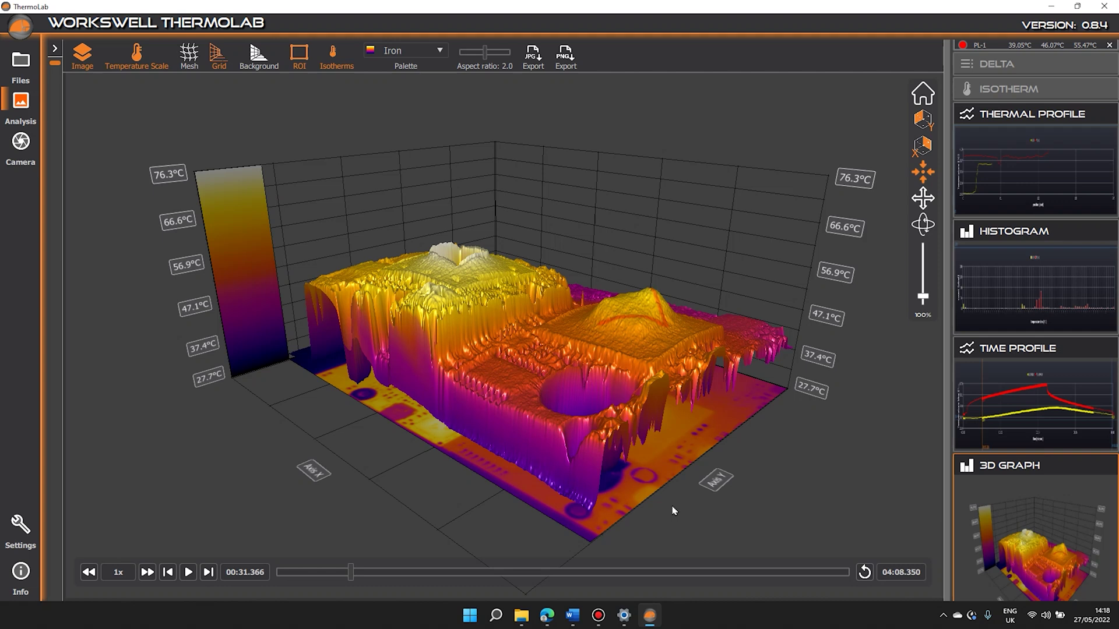
Zoom in, start playback, and rotate the 3D thermal surface to a new angle.
scroll(673, 512, up, 1)
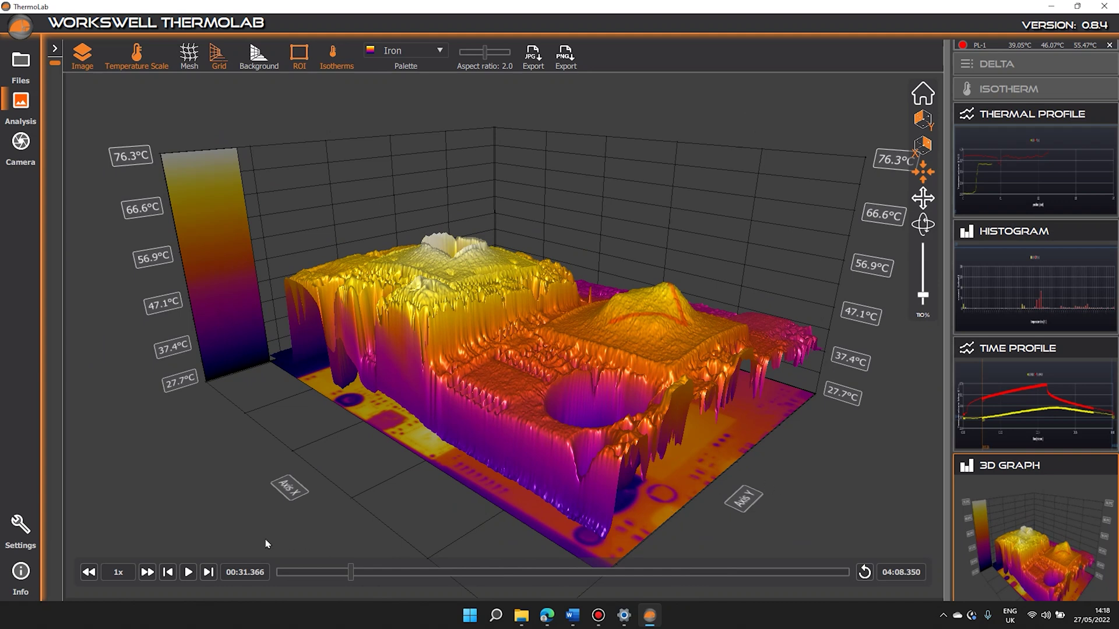
click(189, 572)
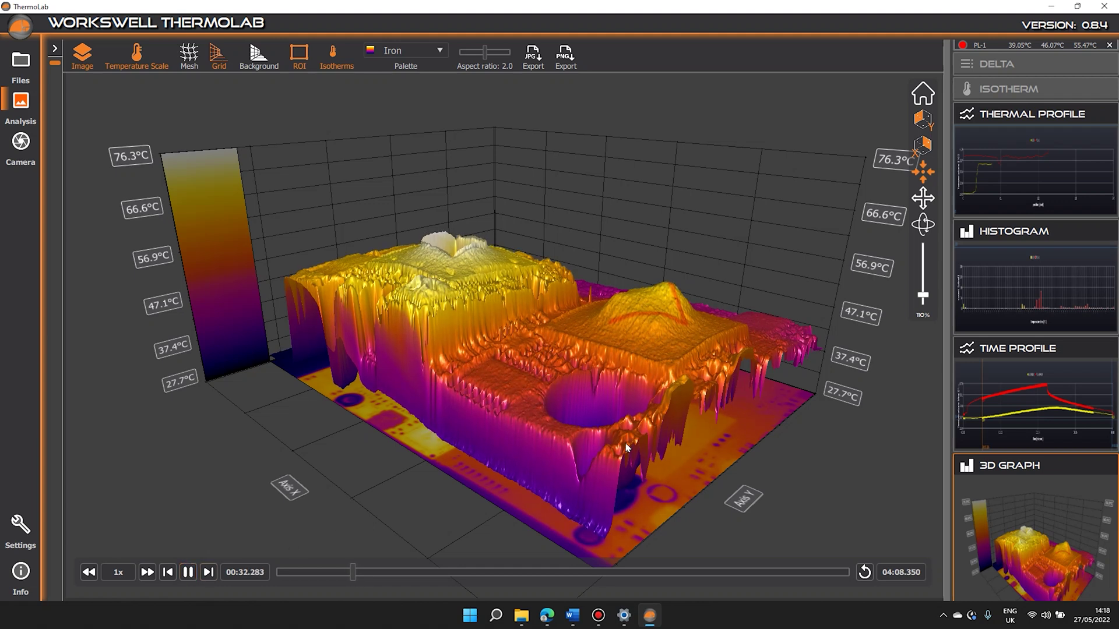
click(923, 225)
drag(319, 457, 536, 433)
Zoom the 3D view in and out, then show the temperature slice along the Y axis.
scroll(536, 433, up, 9)
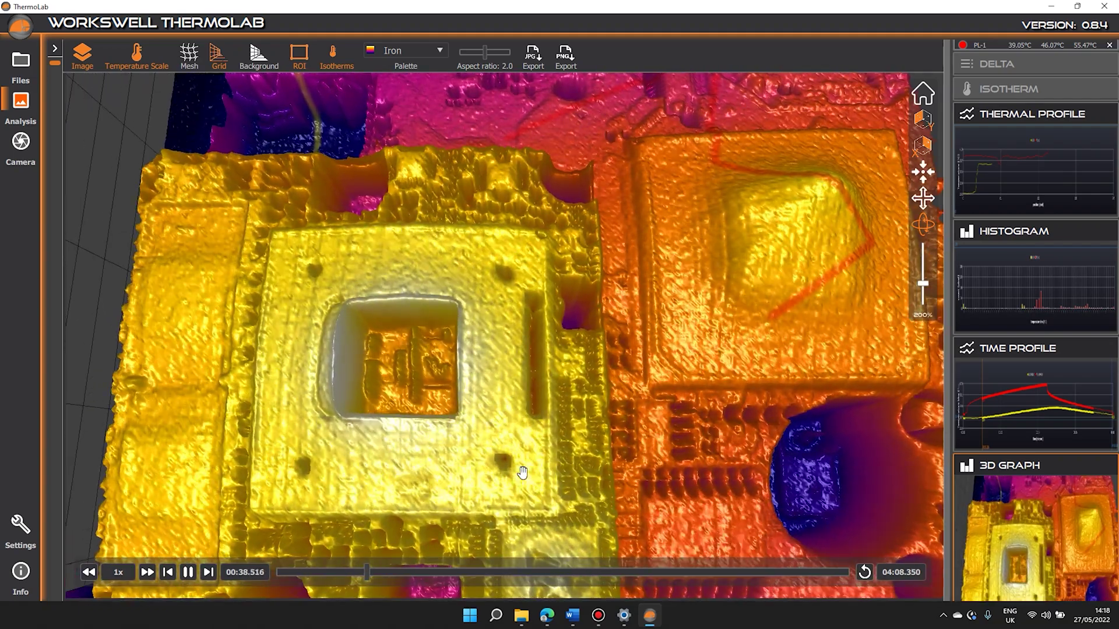
scroll(522, 472, down, 5)
scroll(521, 472, down, 4)
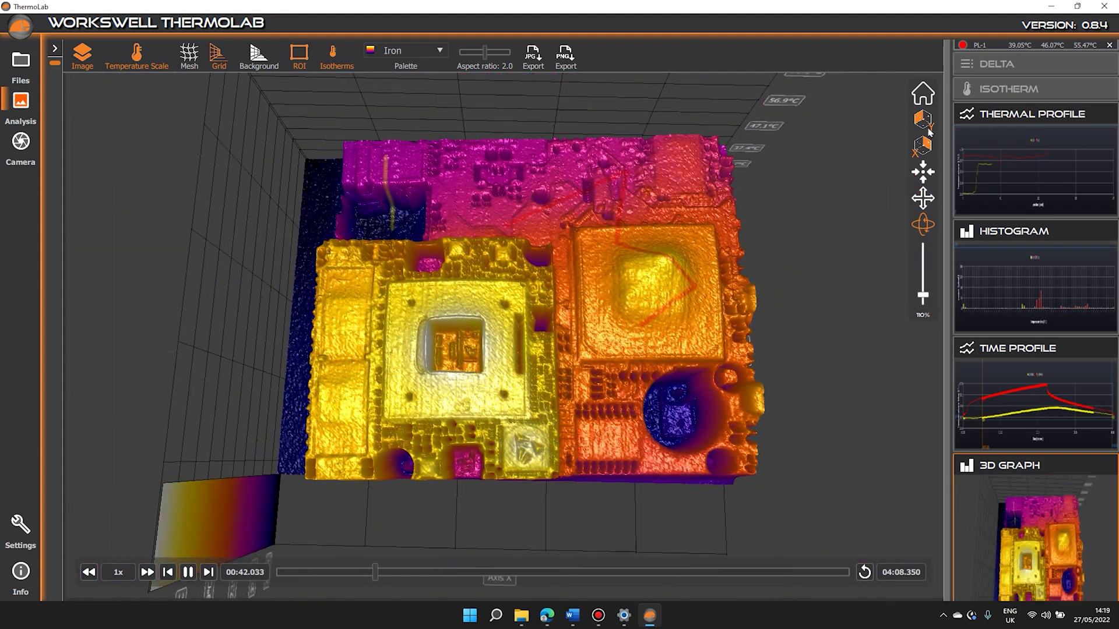
click(309, 291)
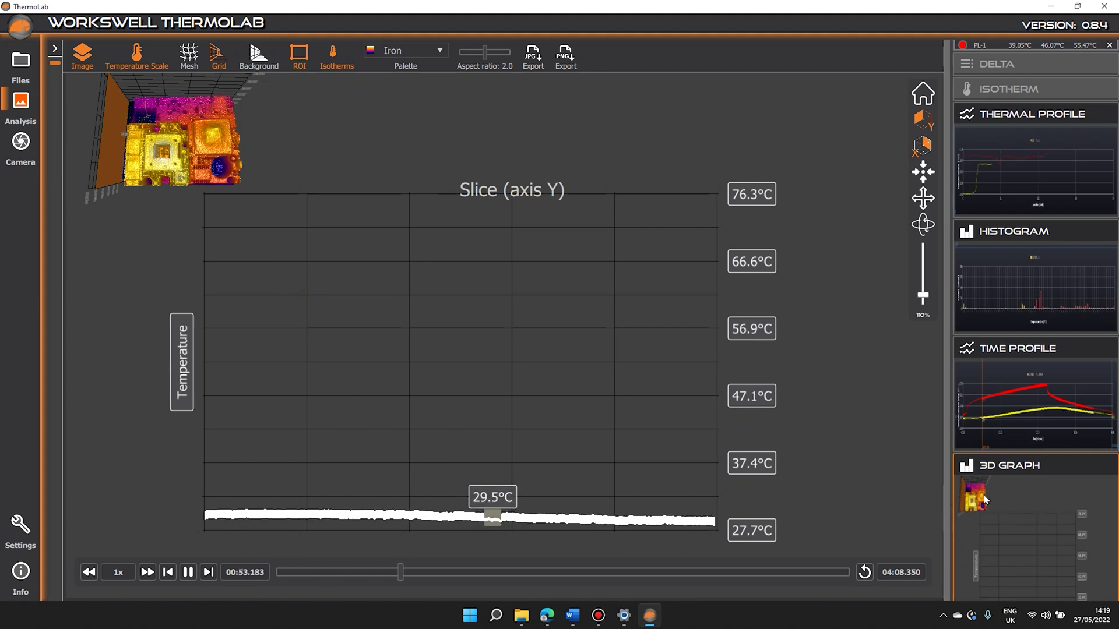
Switch back to the perspective 3D graph and zoom in for a closer look.
click(923, 93)
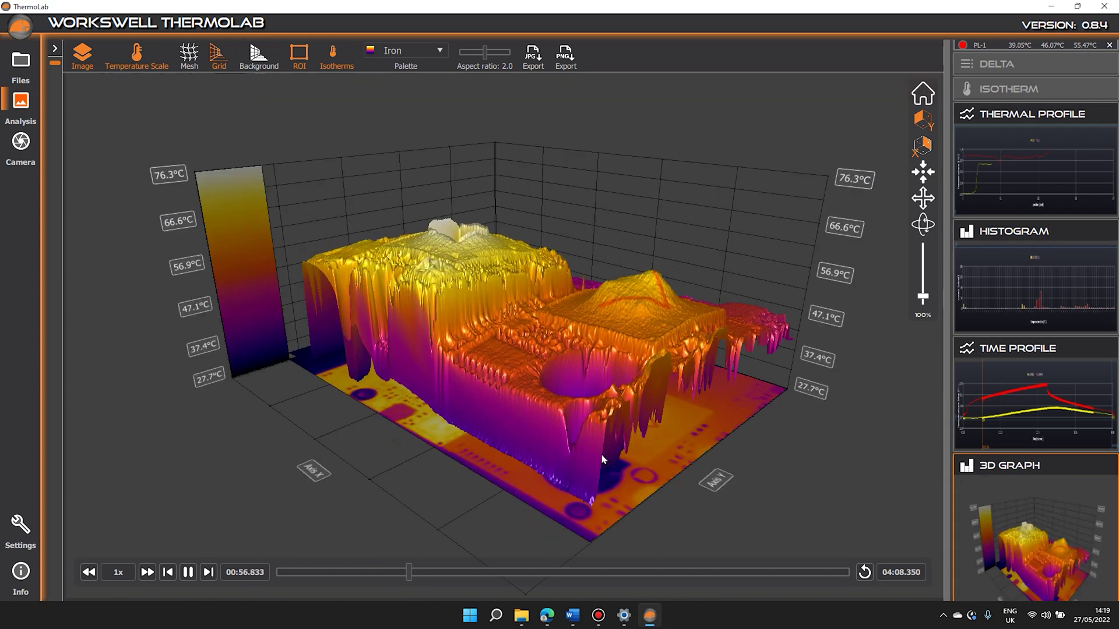
scroll(603, 460, up, 5)
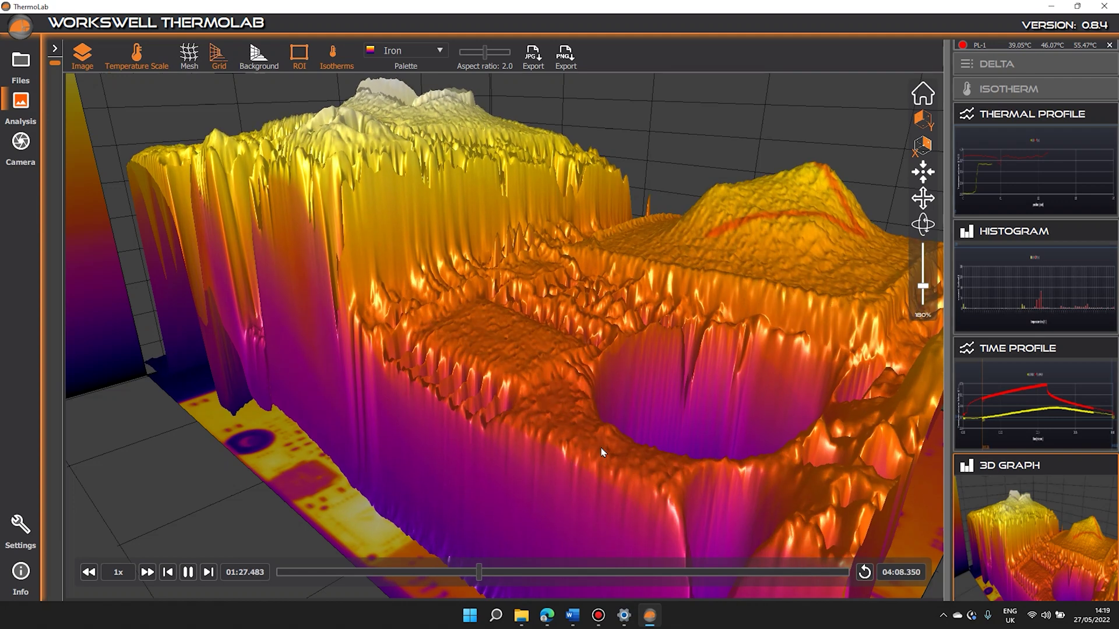
scroll(1031, 394, up, 10)
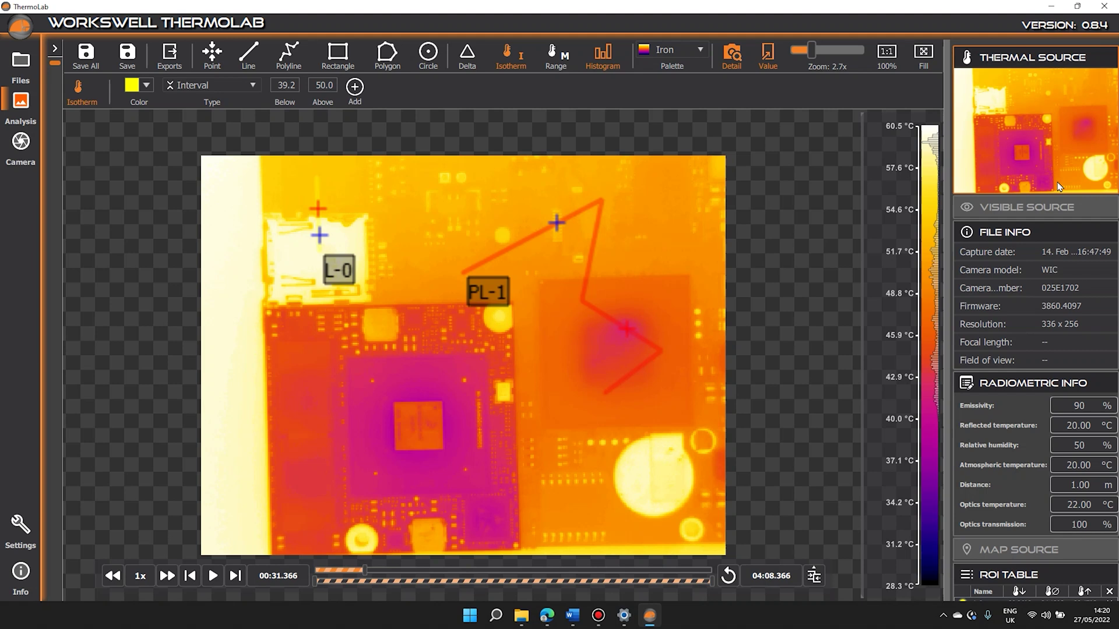
Show the Export page of the program settings.
click(21, 524)
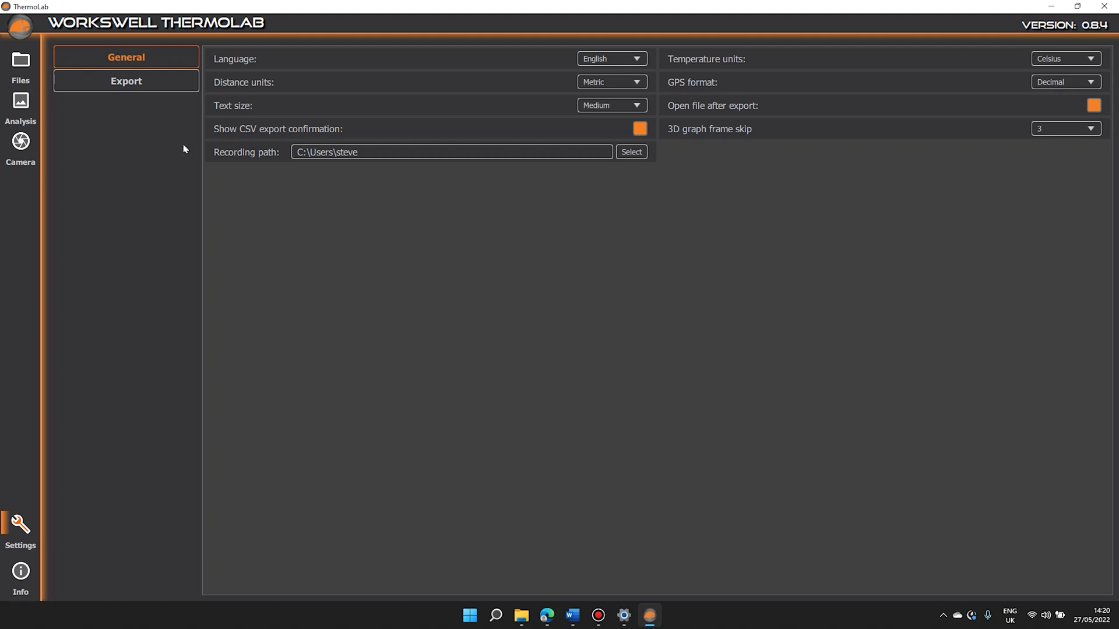
click(165, 83)
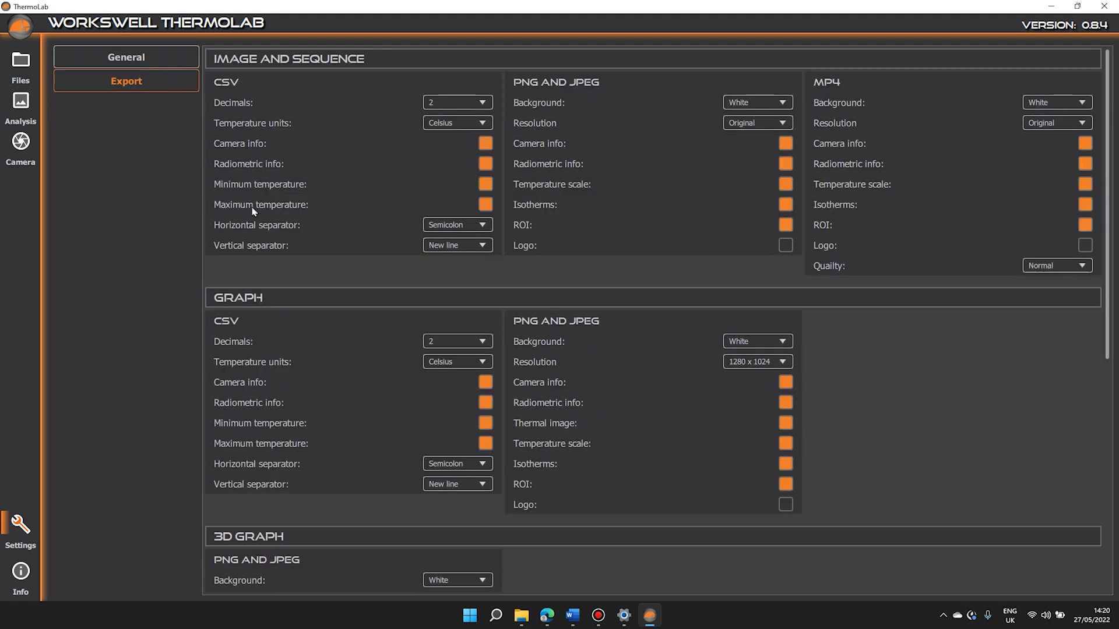